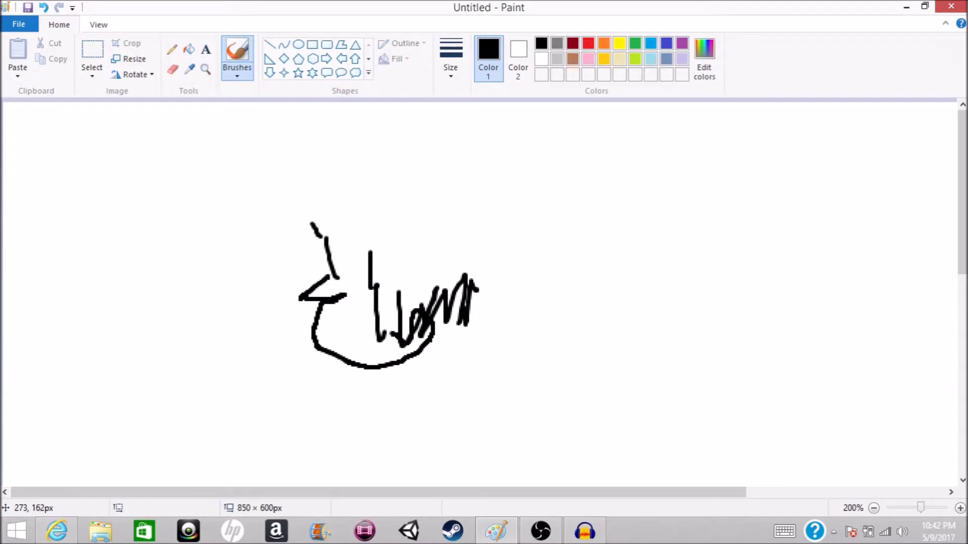
Draw the leg tips and an open circle beneath the head, and outline the hair from the fringe around to the back.
mouse_move(333, 439)
mouse_down()
mouse_move(338, 463)
mouse_move(343, 447)
mouse_move(360, 459)
mouse_move(359, 475)
mouse_move(371, 472)
mouse_move(374, 446)
mouse_move(418, 476)
mouse_move(432, 438)
mouse_move(402, 420)
mouse_up()
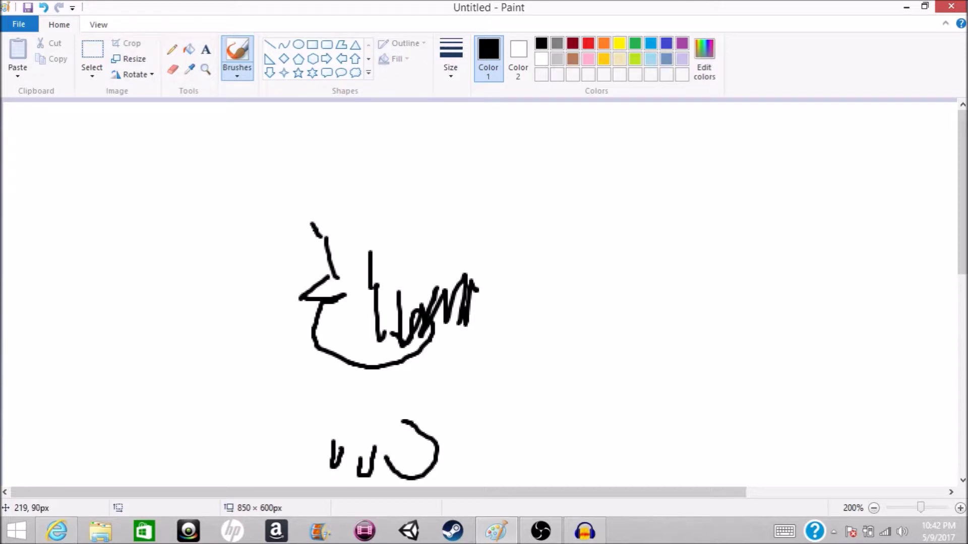
mouse_move(314, 238)
mouse_down()
mouse_move(355, 235)
mouse_move(355, 261)
mouse_move(368, 254)
mouse_up()
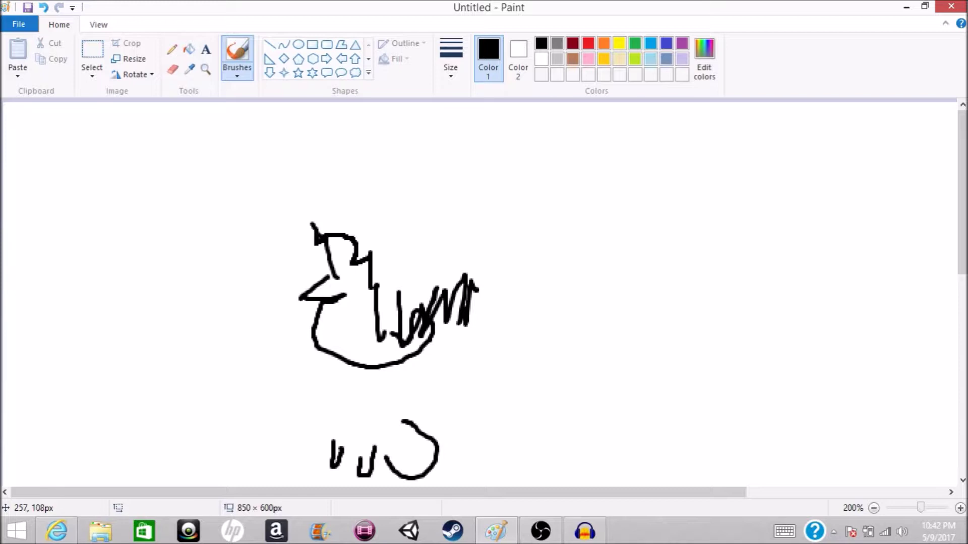
mouse_move(311, 224)
mouse_down()
mouse_move(342, 212)
mouse_move(448, 240)
mouse_move(496, 274)
mouse_move(496, 294)
mouse_move(481, 303)
mouse_move(474, 292)
mouse_up()
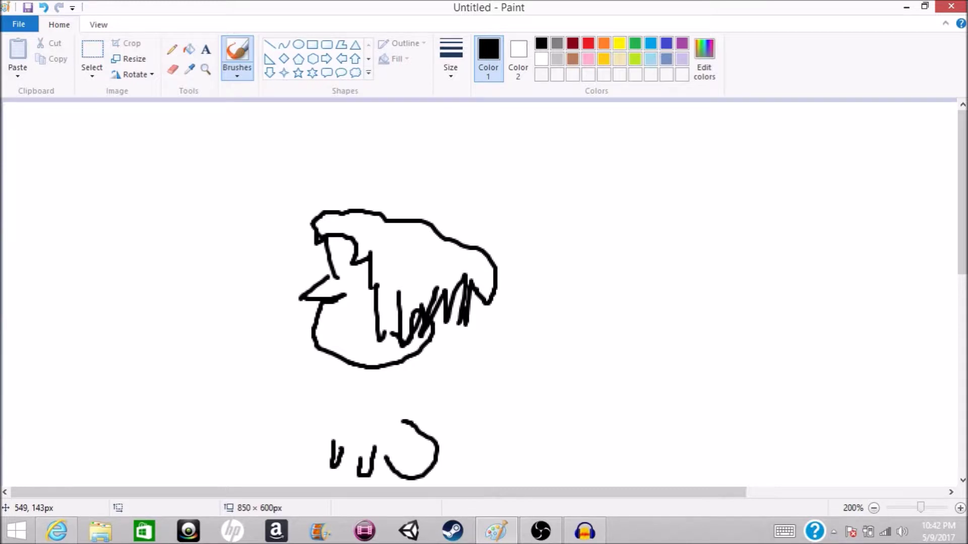
Extend the two legs upward, close the circle into a ball, and draw an arm from beneath the head to it.
scroll(963, 212, down, 2)
scroll(963, 216, down, 1)
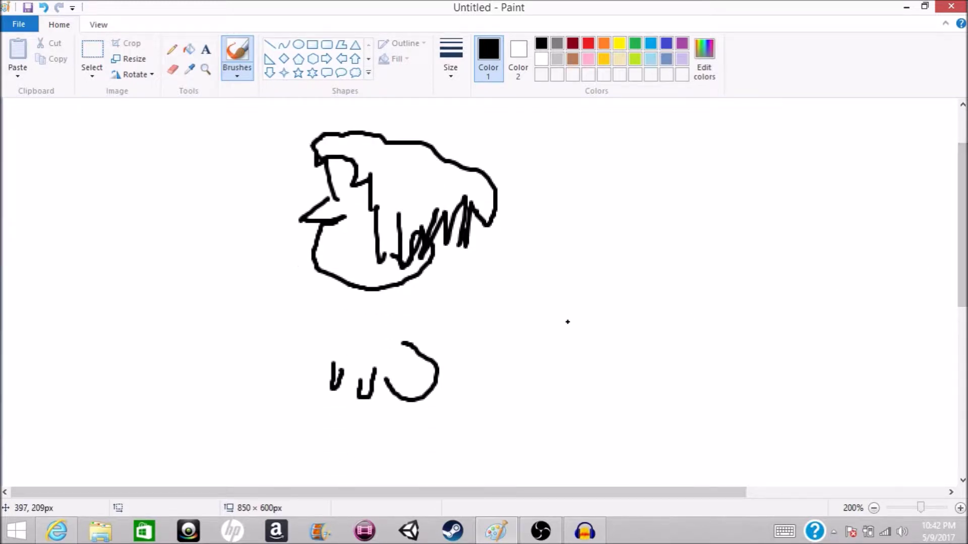
mouse_move(402, 343)
mouse_down()
mouse_move(382, 379)
mouse_move(361, 372)
mouse_move(368, 354)
mouse_move(361, 362)
mouse_move(378, 365)
mouse_move(379, 345)
mouse_move(366, 336)
mouse_move(374, 324)
mouse_up()
mouse_move(342, 372)
mouse_down()
mouse_move(337, 334)
mouse_move(330, 364)
mouse_move(317, 347)
mouse_move(332, 320)
mouse_up()
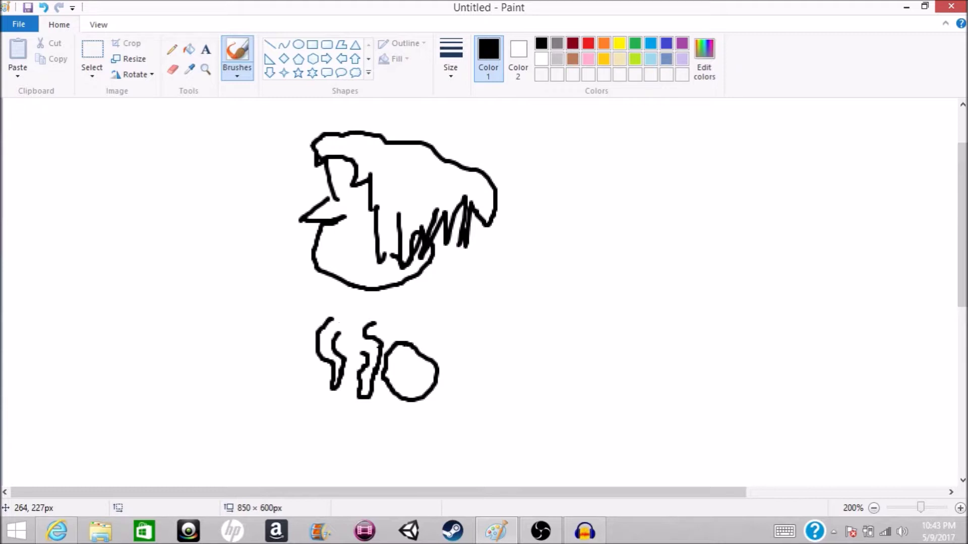
mouse_move(397, 343)
mouse_down()
mouse_move(376, 292)
mouse_move(398, 295)
mouse_move(405, 343)
mouse_up()
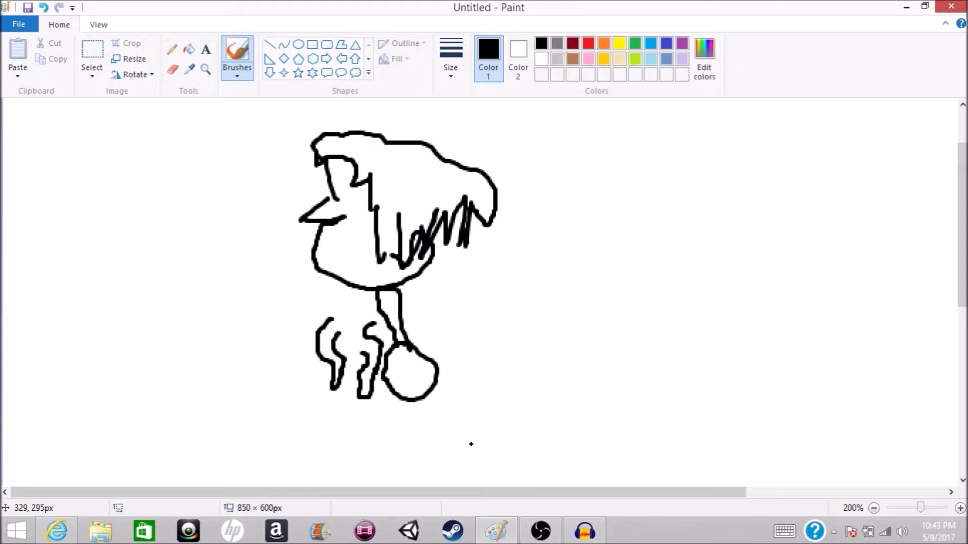
Join the two legs, draw the torso edge up to the head, and add small marks on the ball and behind the arm.
drag(434, 379, 429, 372)
mouse_move(359, 355)
mouse_down()
mouse_move(362, 320)
mouse_move(347, 317)
mouse_move(339, 332)
mouse_up()
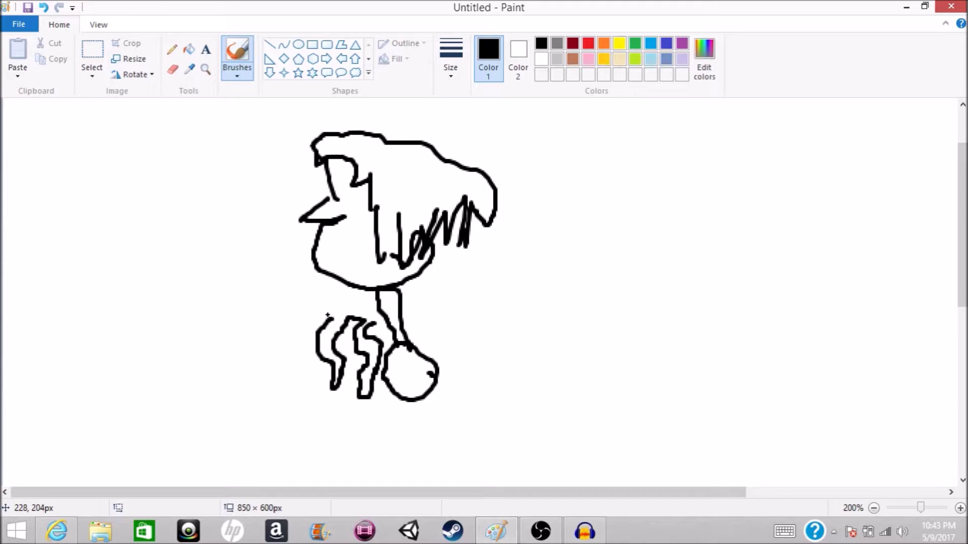
drag(328, 318, 348, 284)
drag(407, 289, 404, 298)
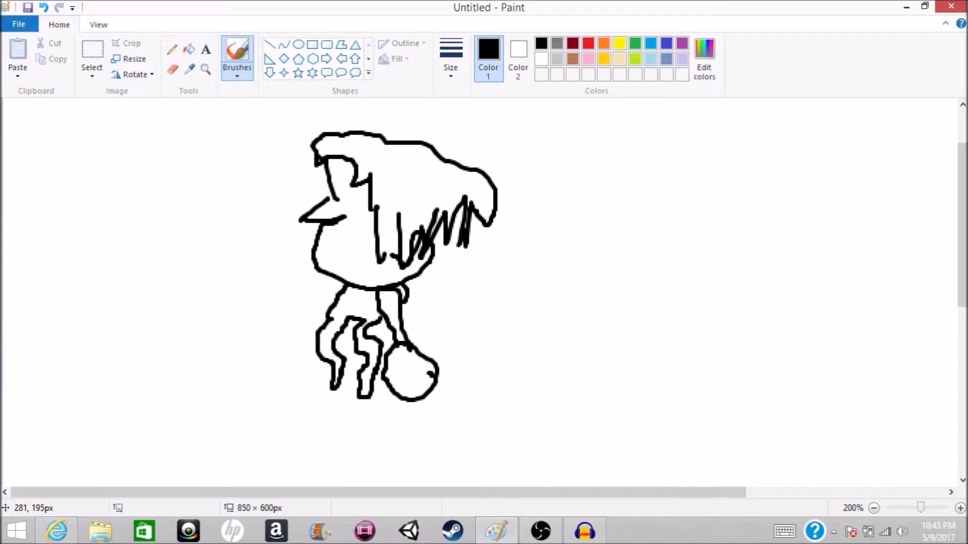
Draw a dot eye and a short frowning mouth, and paint a thick black band down the figure's back.
drag(354, 197, 356, 199)
drag(336, 252, 353, 258)
mouse_move(341, 286)
mouse_down()
mouse_move(318, 309)
mouse_move(309, 366)
mouse_move(317, 365)
mouse_move(311, 348)
mouse_move(331, 294)
mouse_up()
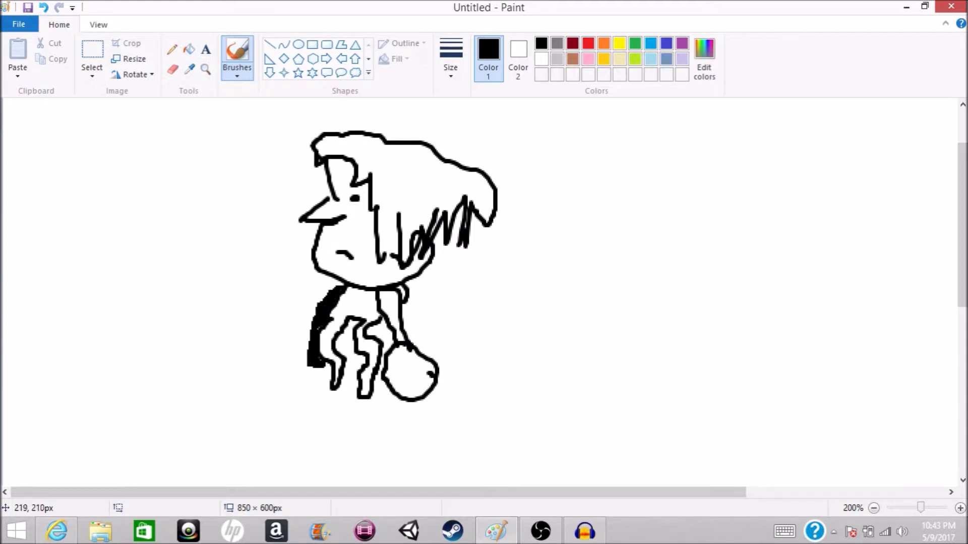
Outline a small box at the lower end of the black band and close the outline gaps at the nose and hair.
mouse_move(308, 340)
mouse_down()
mouse_move(303, 373)
mouse_move(322, 375)
mouse_move(314, 369)
mouse_up()
key(ctrl+z)
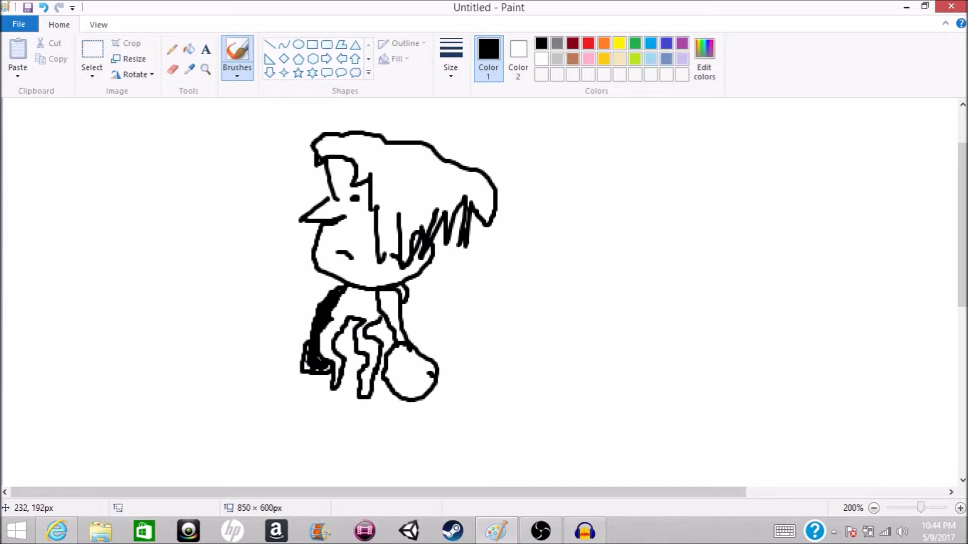
drag(327, 293, 320, 298)
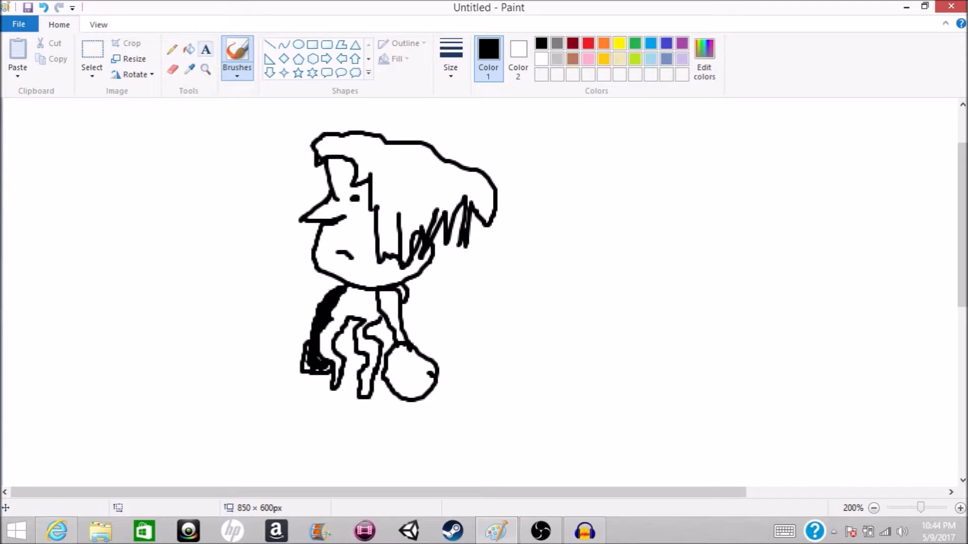
Add the text "heckhm" on the canvas in front of the figure's face, clear of the hair.
click(206, 49)
drag(66, 195, 310, 194)
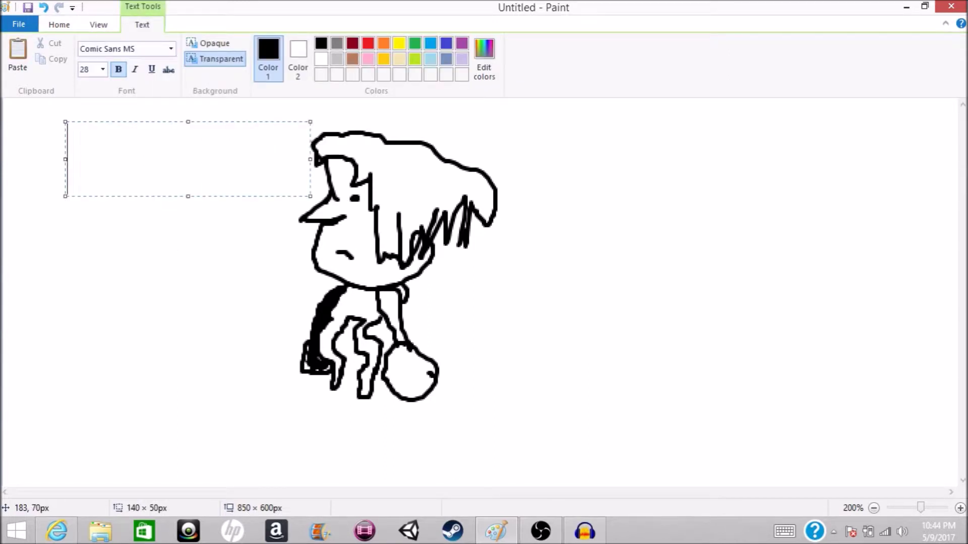
text(hckhm)
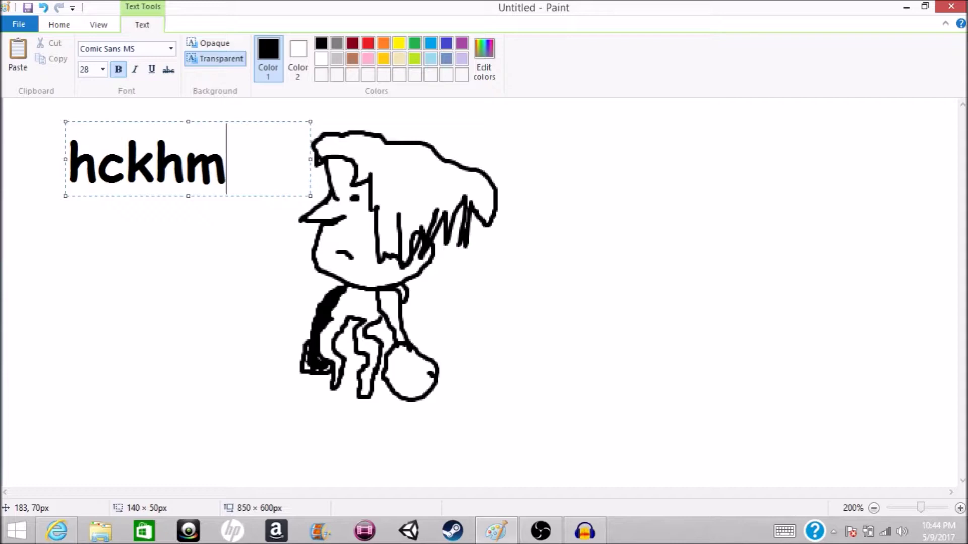
click(99, 161)
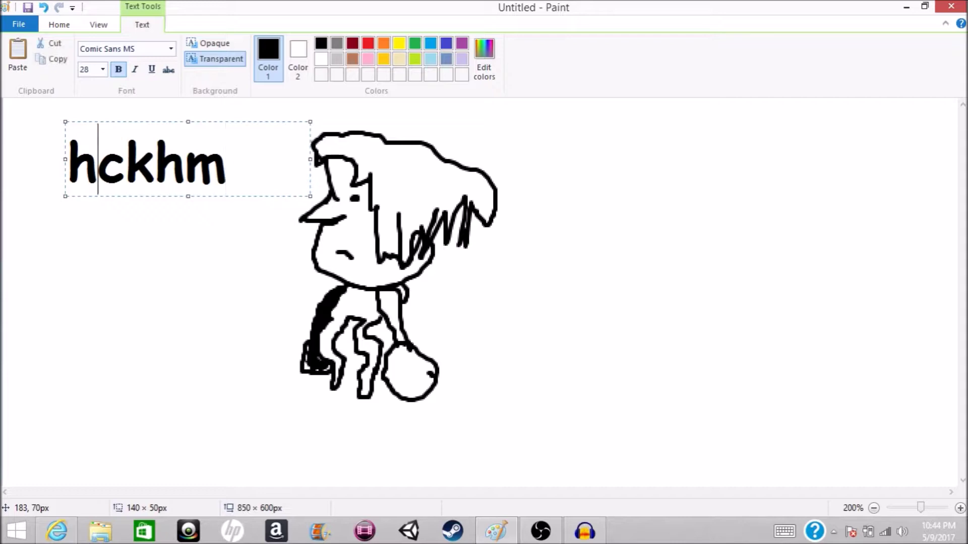
text(e)
key(Right)
key(Right)
key(Right)
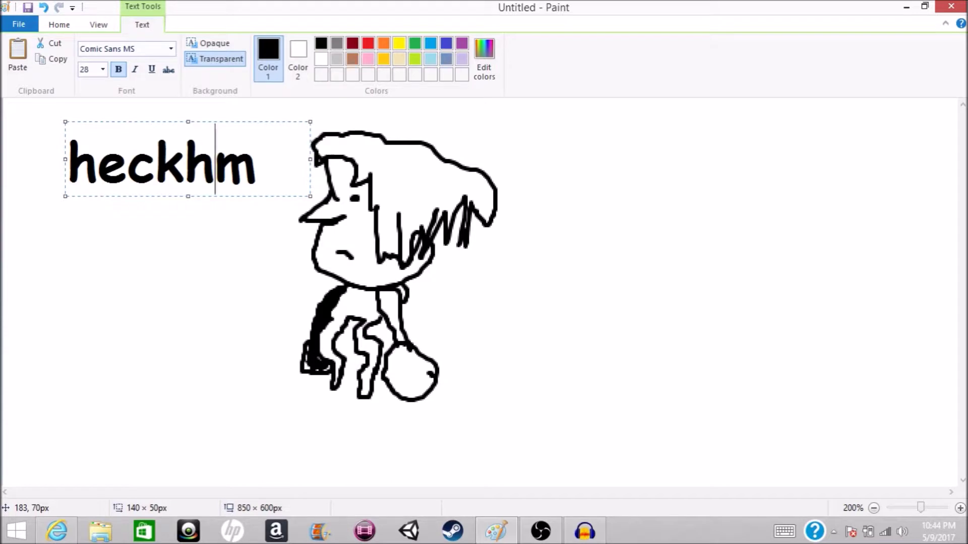
drag(65, 172, 30, 168)
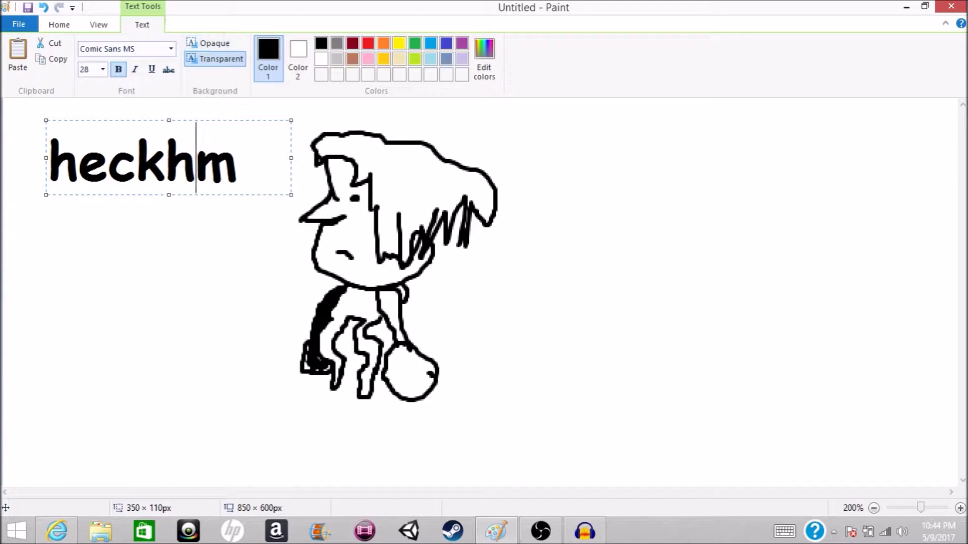
Fill the white background around the figure with light gray.
key(alt+h)
key(f)
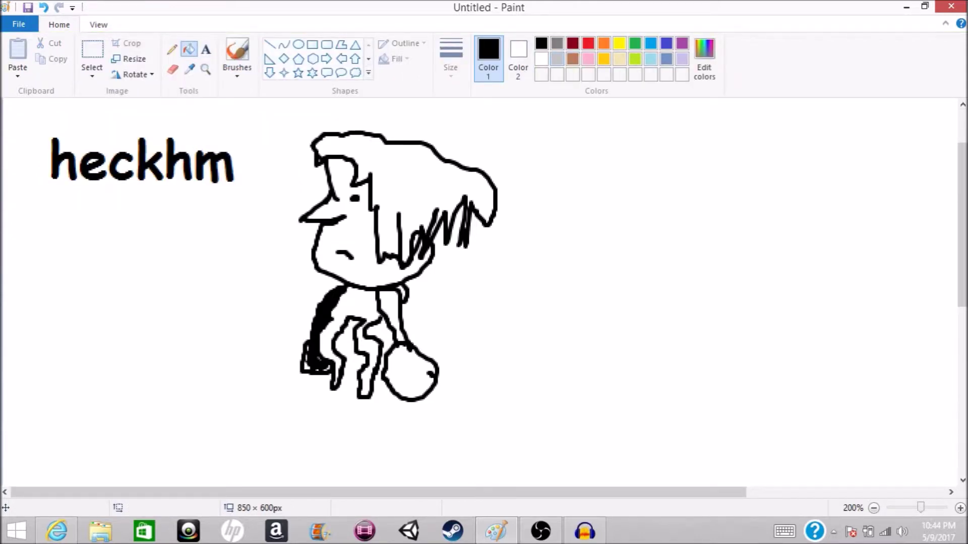
click(557, 59)
click(442, 241)
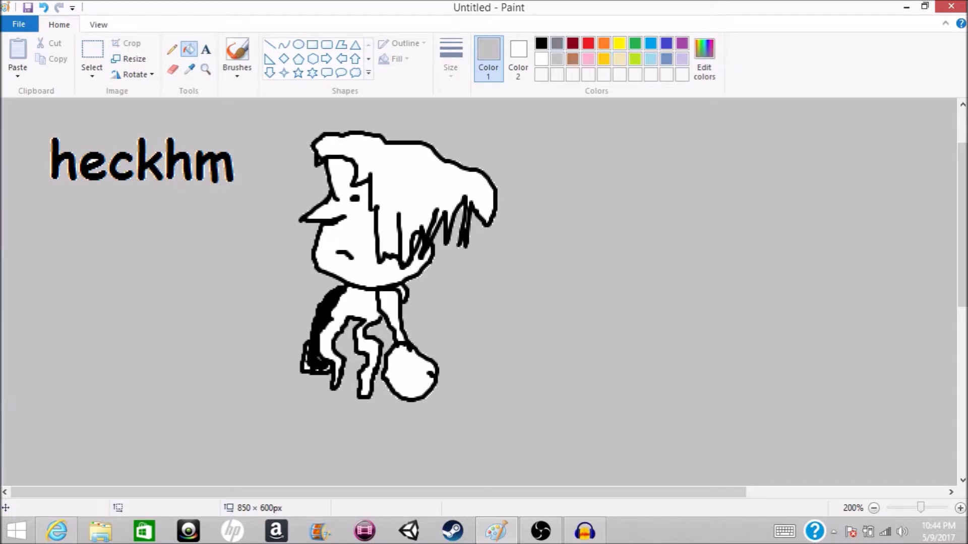
click(557, 43)
click(409, 130)
click(557, 59)
click(401, 130)
Fill the figure's torso, both legs and face with light pink.
click(588, 59)
click(355, 302)
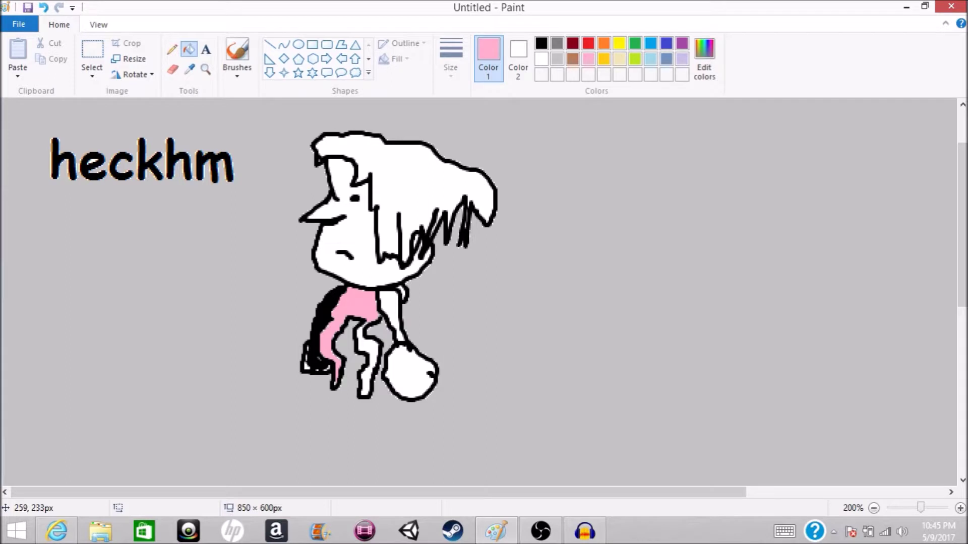
click(365, 353)
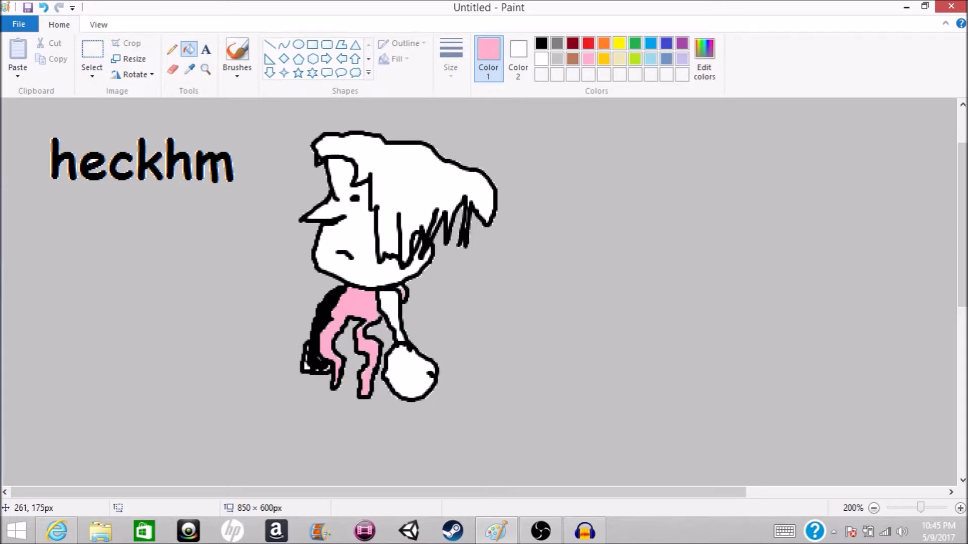
click(402, 280)
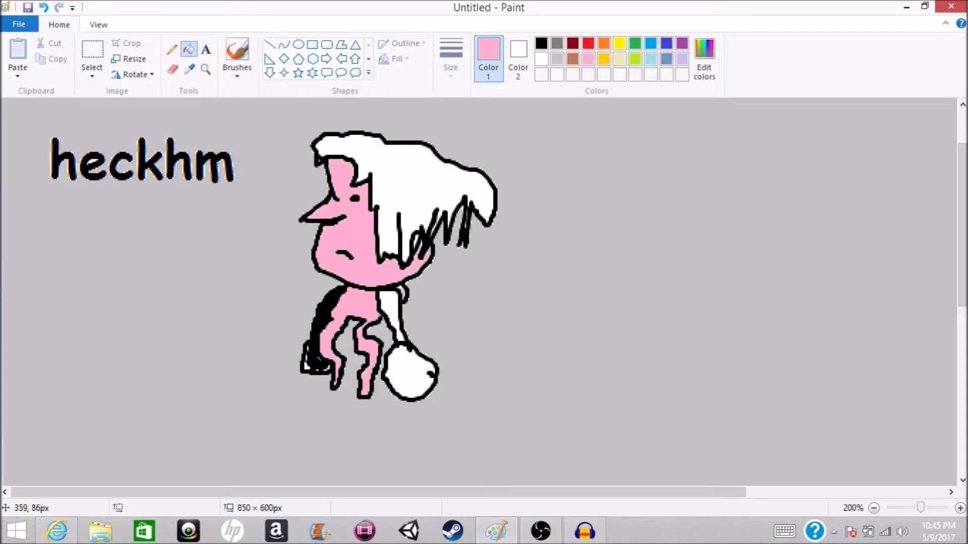
Fill the hair with gold and the arm holding the ball with light pink.
click(603, 59)
click(403, 167)
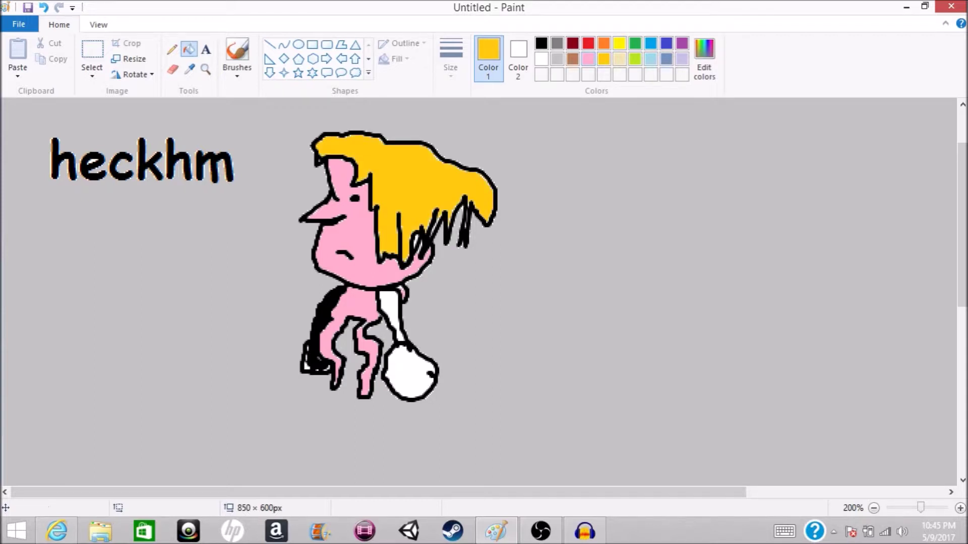
click(587, 59)
click(391, 315)
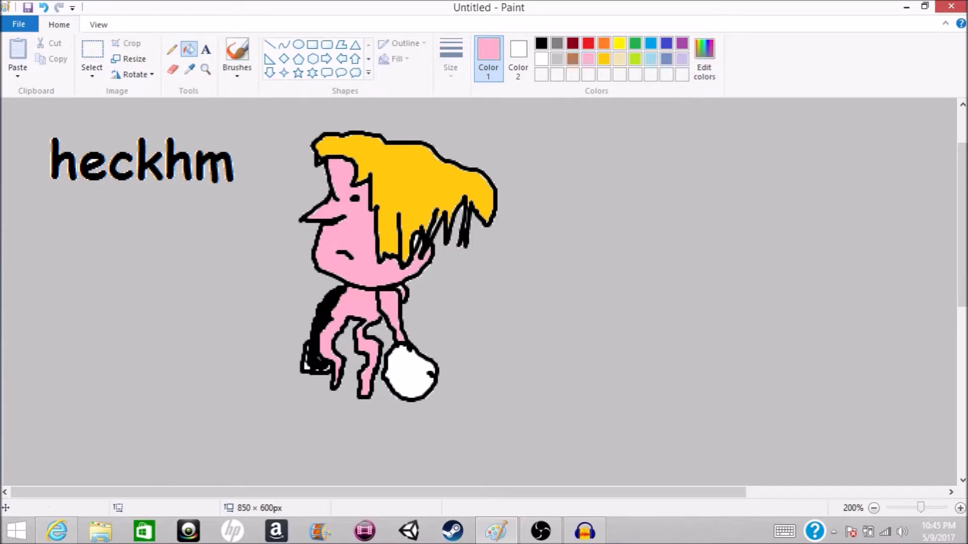
Fill the ball with red, and recolour the torso and legs lime.
click(588, 44)
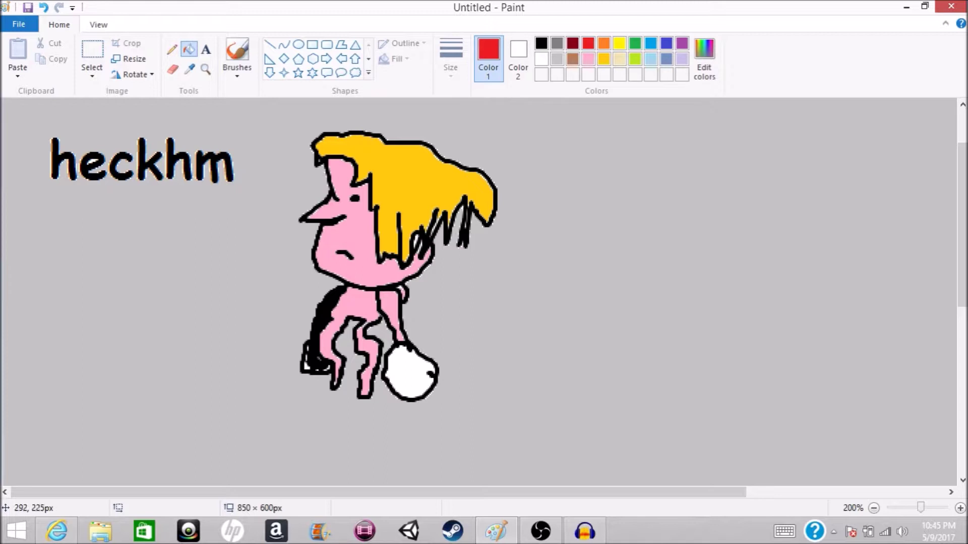
click(409, 373)
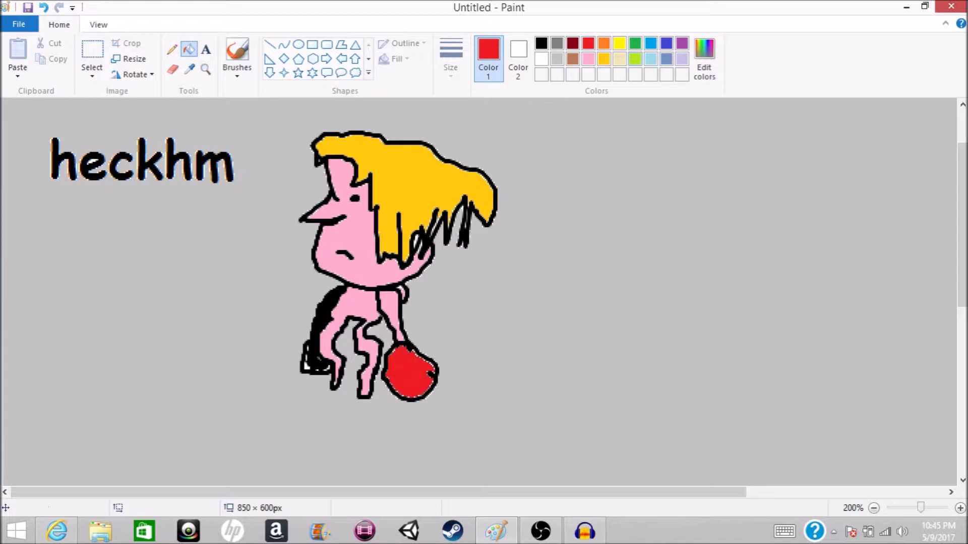
click(635, 59)
click(355, 305)
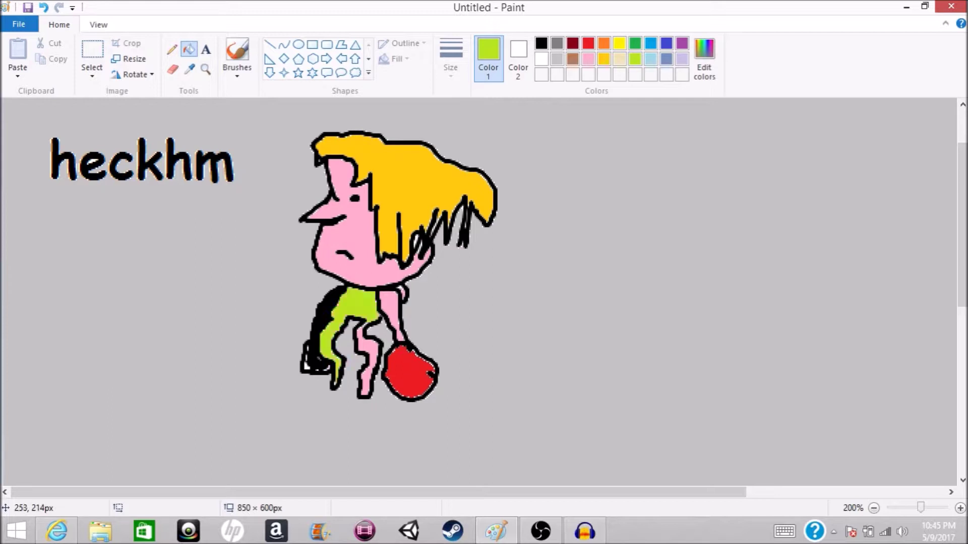
click(367, 353)
Add the lime text "Fight/Fairy" below the word "heckhm", with both words capitalised.
click(206, 49)
drag(62, 329, 252, 277)
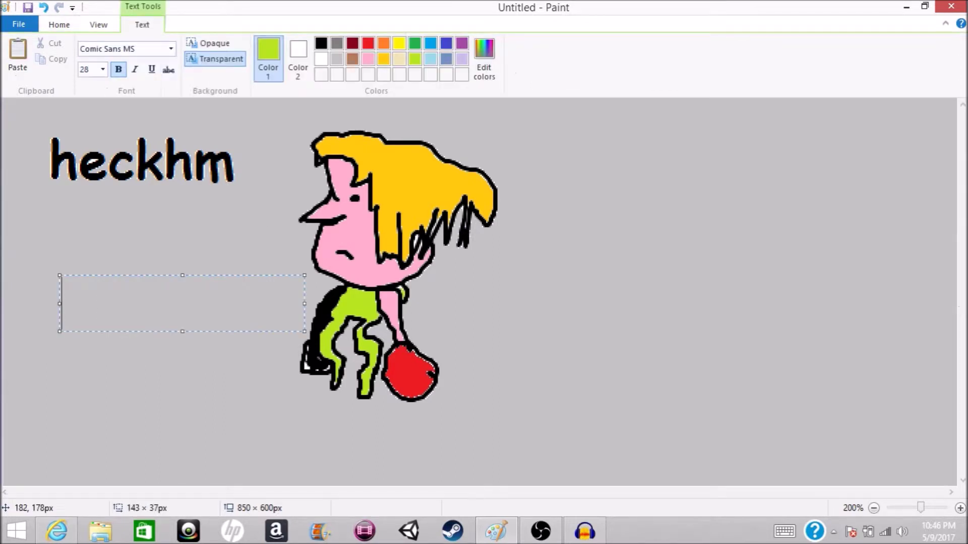
text(Fight/)
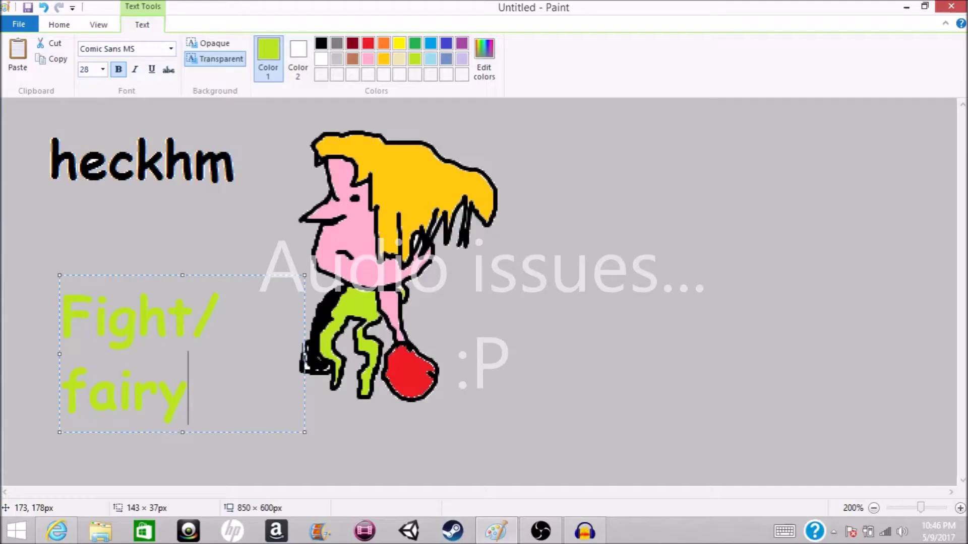
key(BackSpace)
text(F)
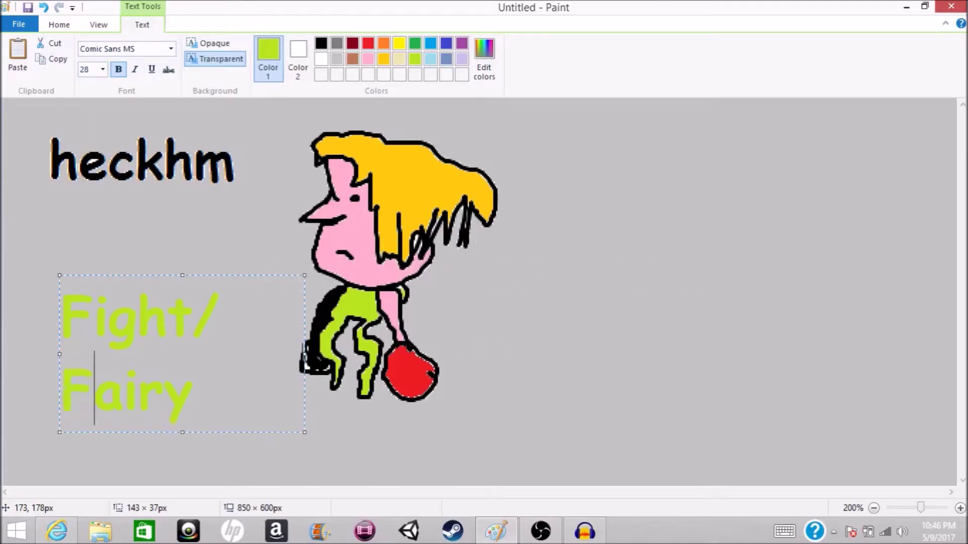
Recolour the word "Fairy" light pink, keeping it placed after the slash.
key(End)
key(shift+Left)
key(shift+Left)
key(shift+Left)
key(shift+Left)
key(shift+Left)
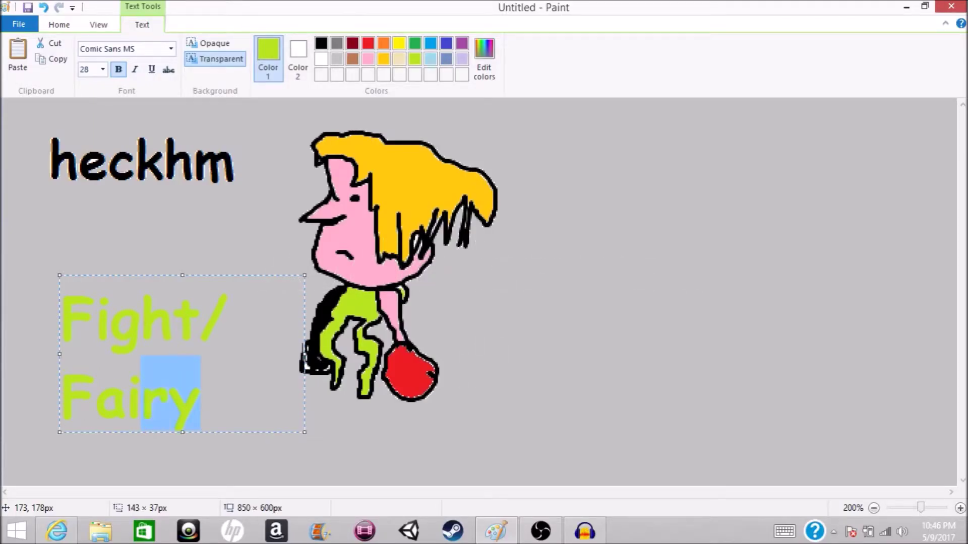
click(368, 59)
drag(131, 394, 141, 328)
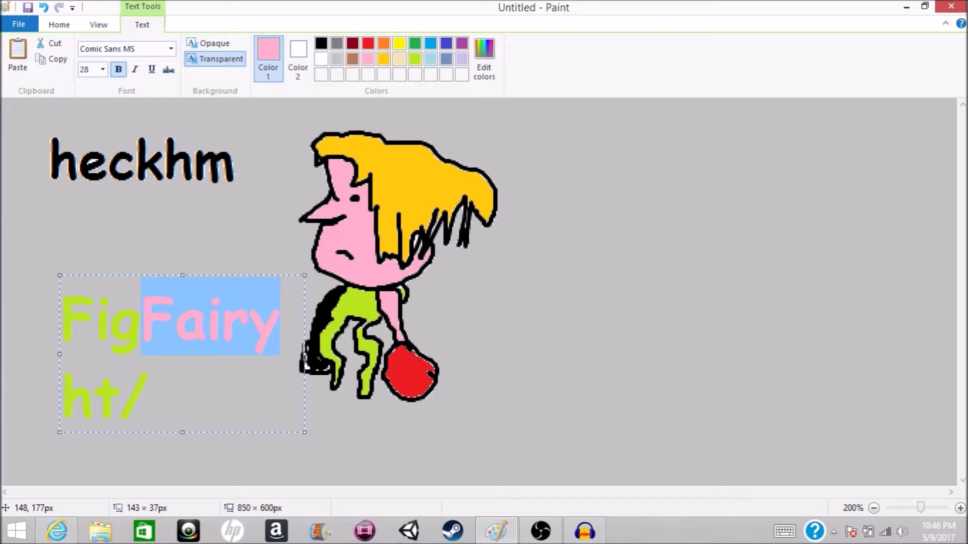
drag(146, 327, 149, 404)
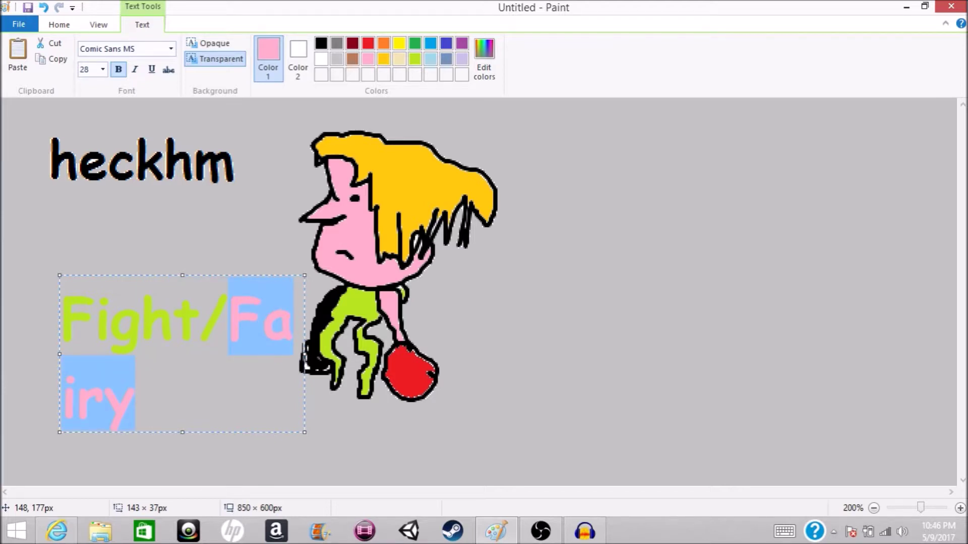
Recolour the word "Fight" brown and finish the text box.
drag(201, 318, 63, 317)
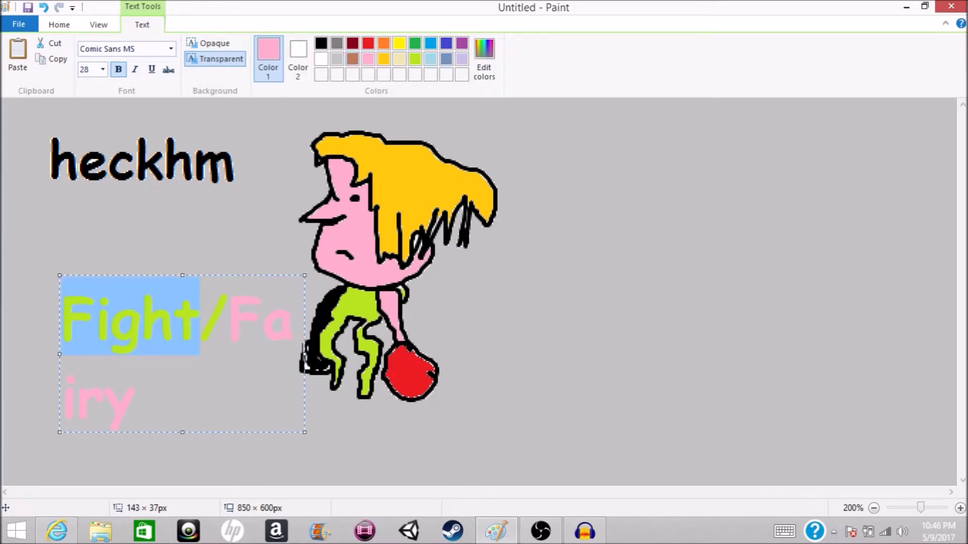
click(352, 58)
click(352, 43)
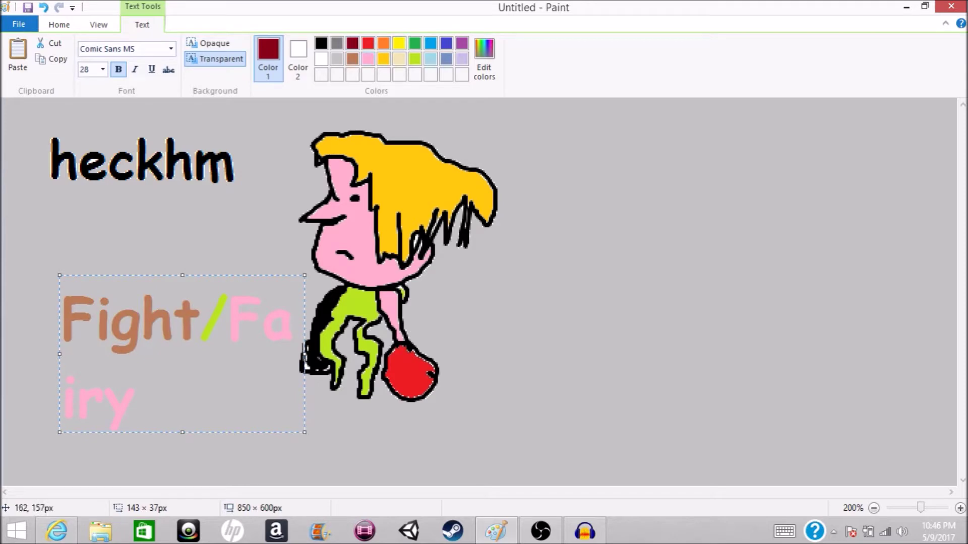
click(183, 231)
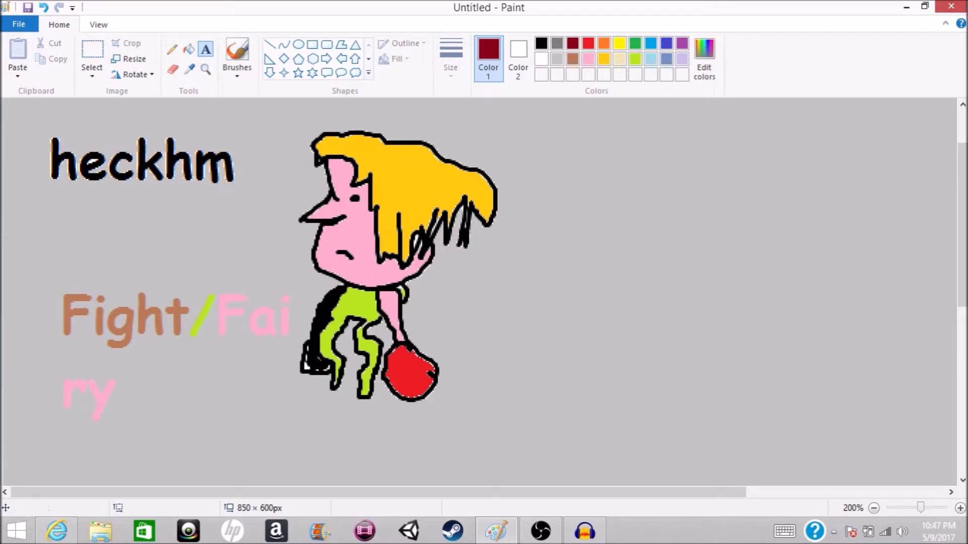
Replace the old type label with a one-line "Fight/Fairy" below "heckhm", with "Fight" dark red, the slash black and "Fairy" light pink.
click(44, 7)
drag(12, 291, 290, 402)
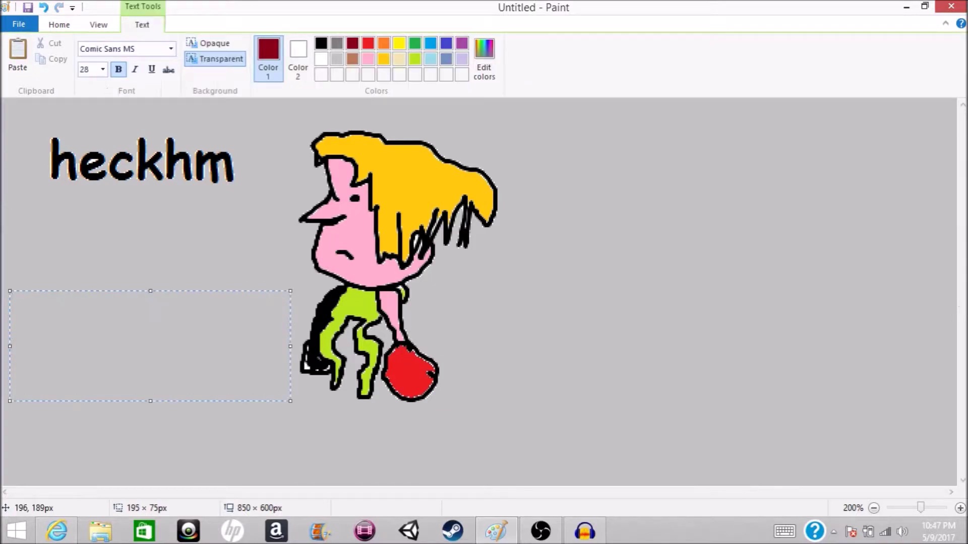
text(Fight/Fairy)
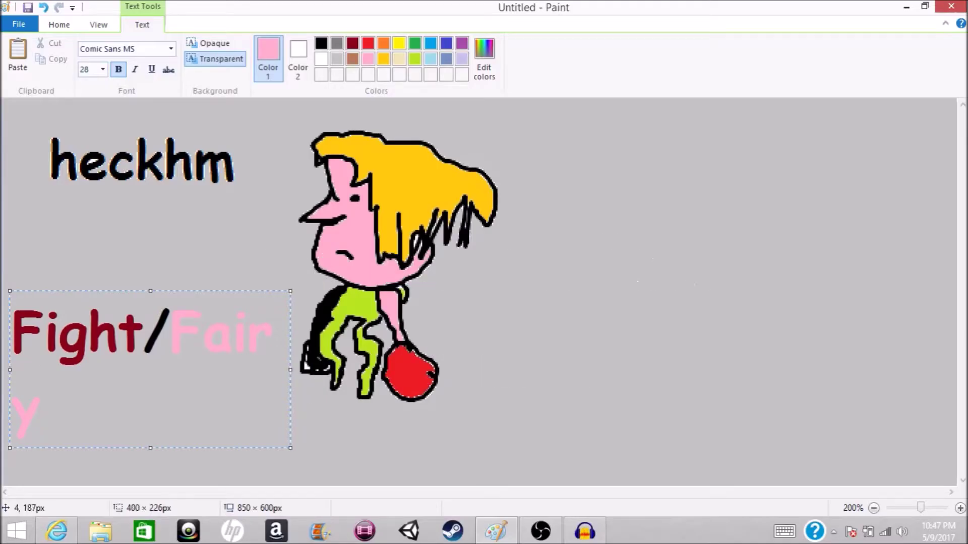
click(287, 189)
Fill the grey background around the character and labels with purple.
click(189, 49)
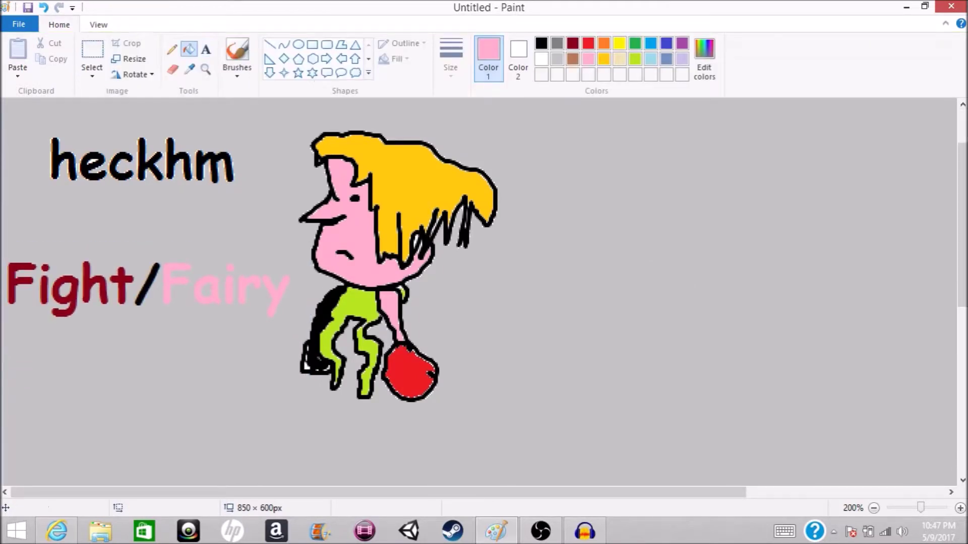
click(681, 42)
click(447, 202)
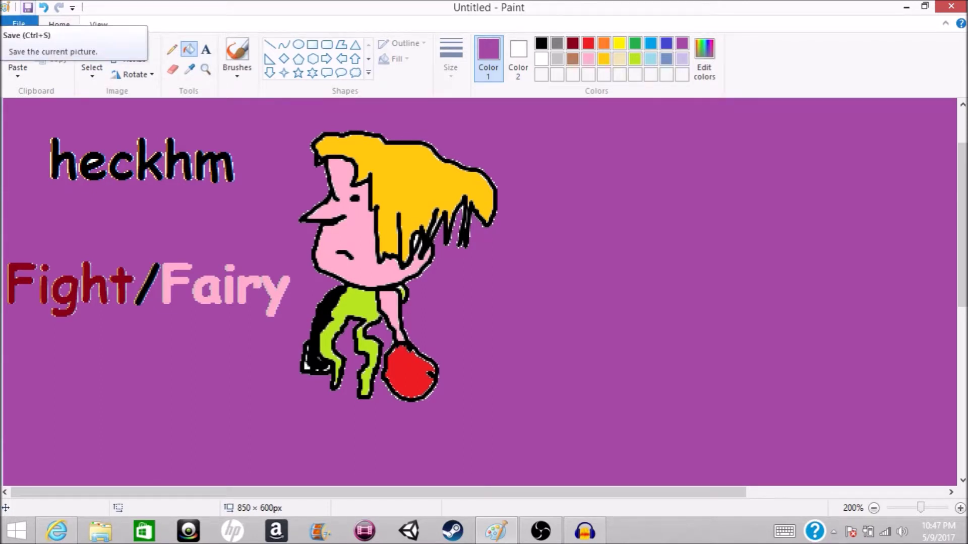
Save the picture as hecm.png in the Pictures folder.
click(28, 7)
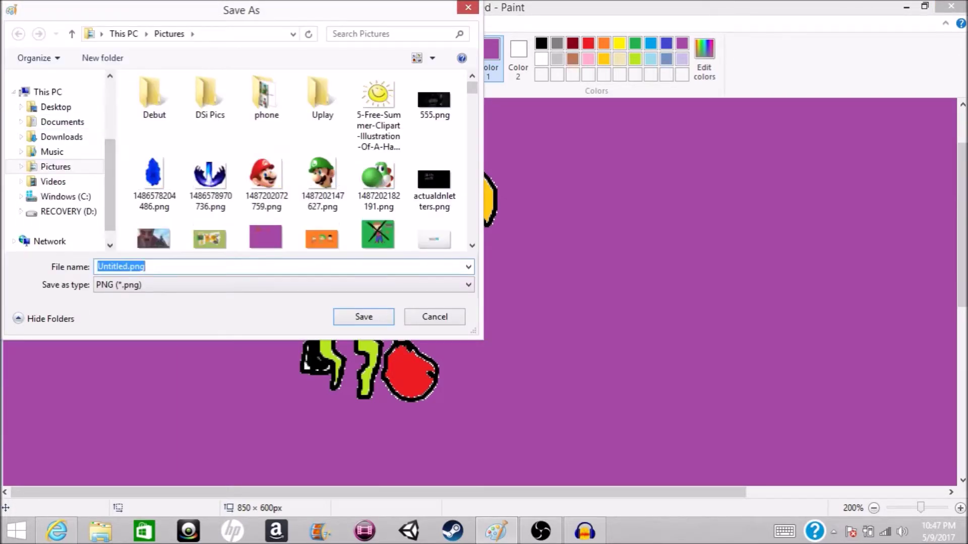
text(hec)
key(BackSpace)
text(cm)
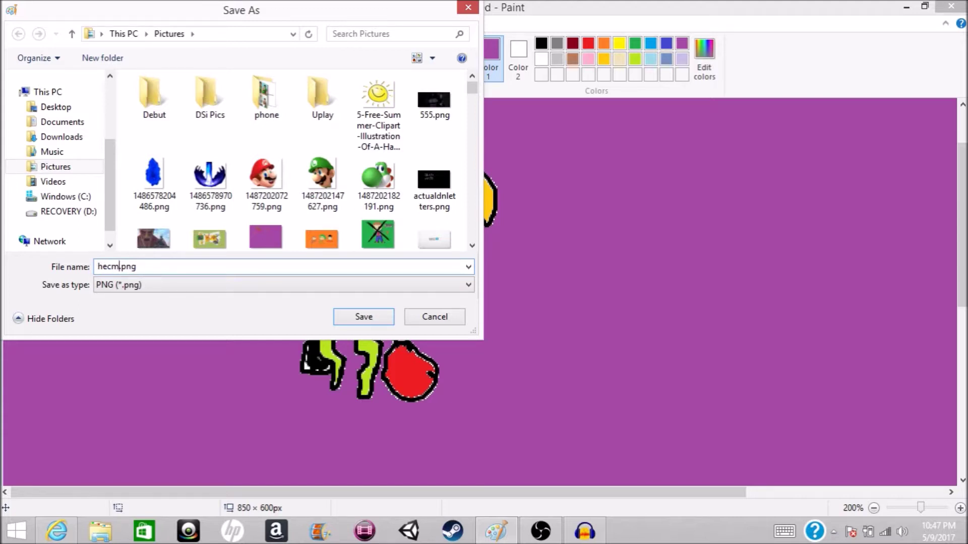
key(Return)
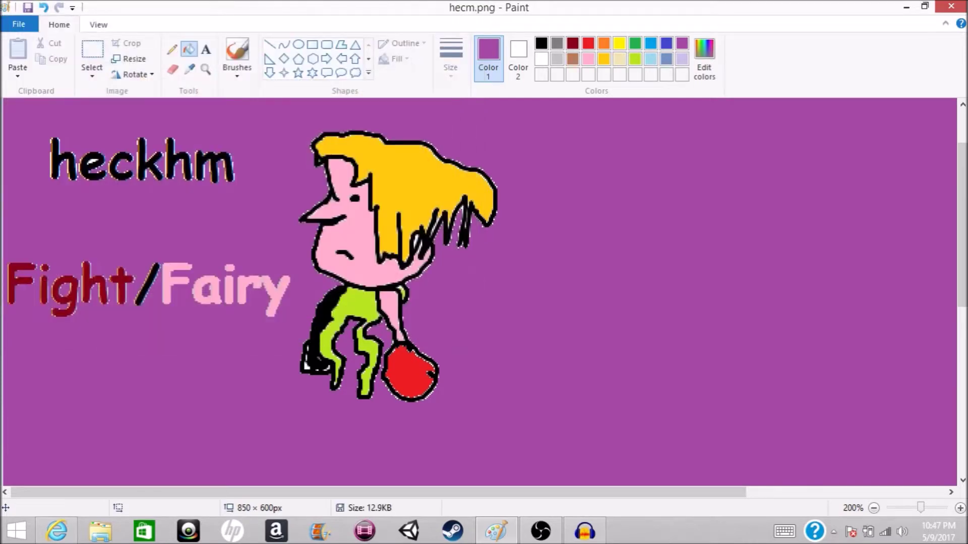
Create a new blank picture.
key(alt+f)
key(Up)
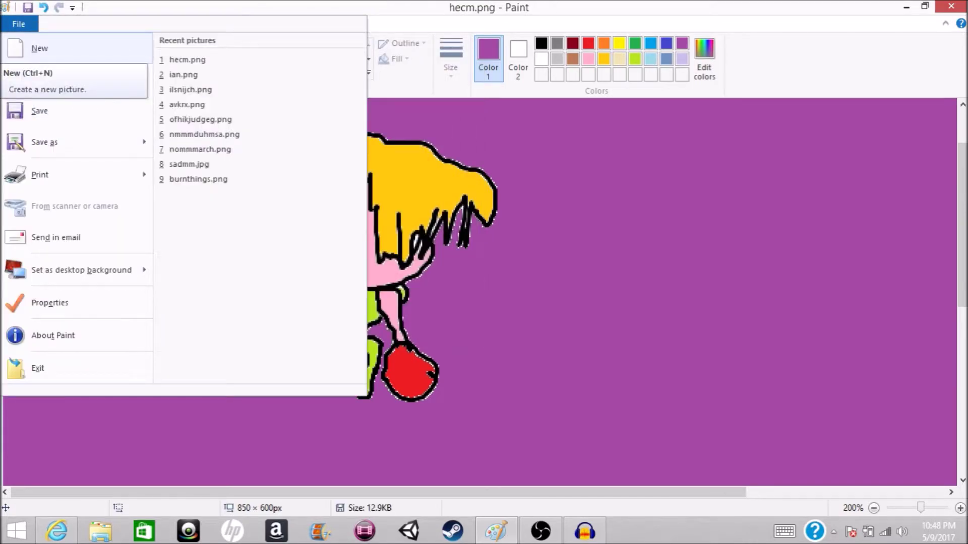
key(Return)
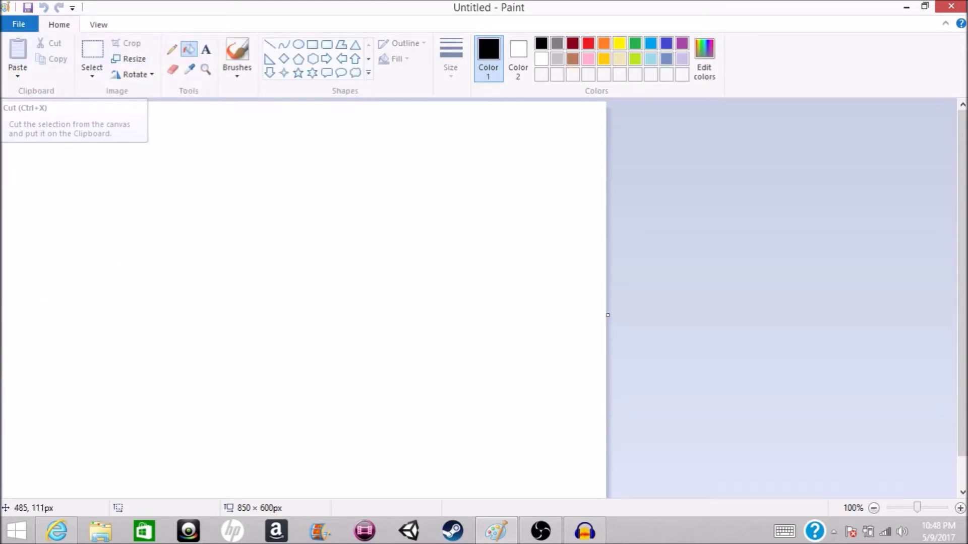
Brush a black outline of a fish facing right, with a pointed back fin, a two-pronged tail and a dot eye.
click(961, 508)
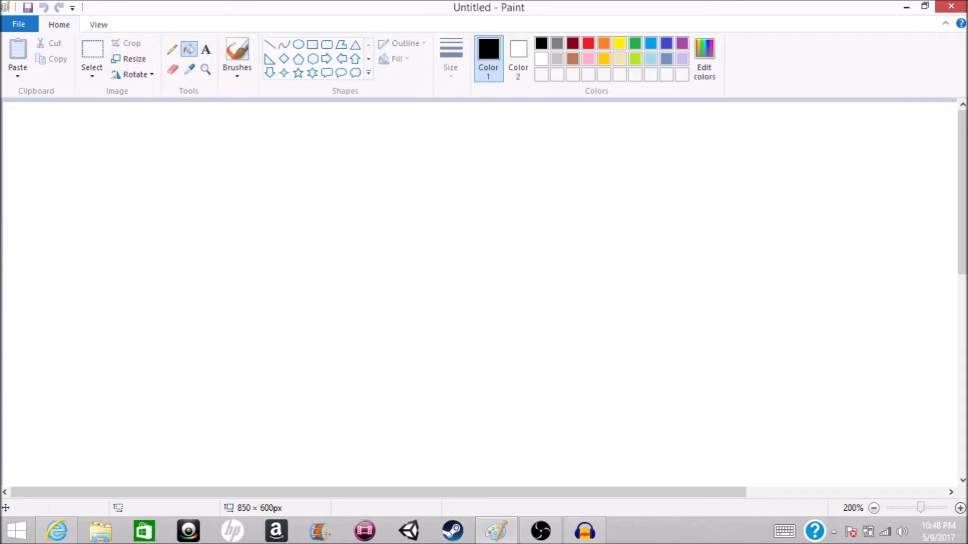
click(237, 51)
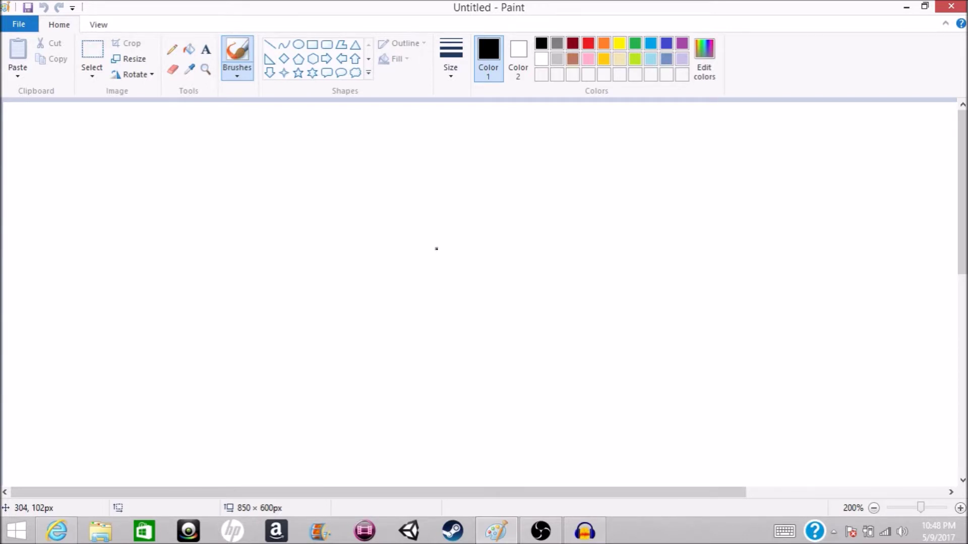
mouse_move(437, 248)
mouse_down()
mouse_move(444, 220)
mouse_move(459, 267)
mouse_move(472, 255)
mouse_move(483, 273)
mouse_move(476, 286)
mouse_move(434, 304)
mouse_move(395, 285)
mouse_move(414, 279)
mouse_up()
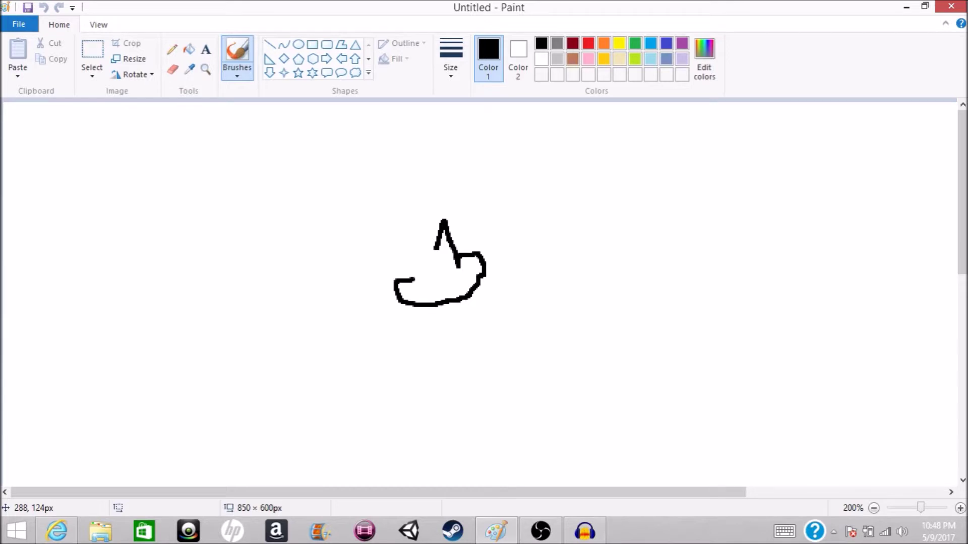
mouse_move(414, 278)
mouse_down()
mouse_move(385, 304)
mouse_move(360, 277)
mouse_move(347, 310)
mouse_move(381, 296)
mouse_move(382, 260)
mouse_move(416, 281)
mouse_up()
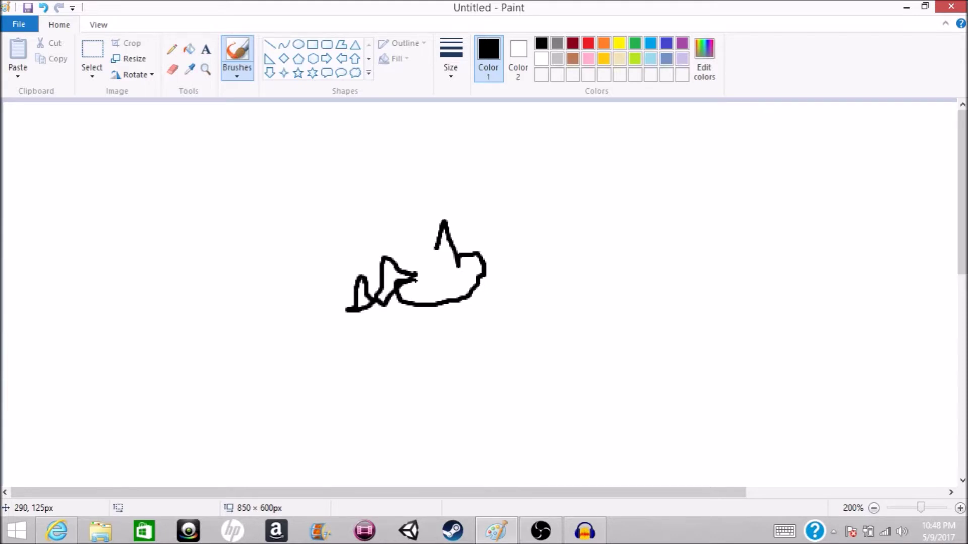
mouse_move(416, 281)
mouse_down()
mouse_move(437, 246)
mouse_move(470, 265)
mouse_up()
Draw two small rounded lips at the front of the fish and a short fin under the rear of its belly.
drag(469, 297, 473, 302)
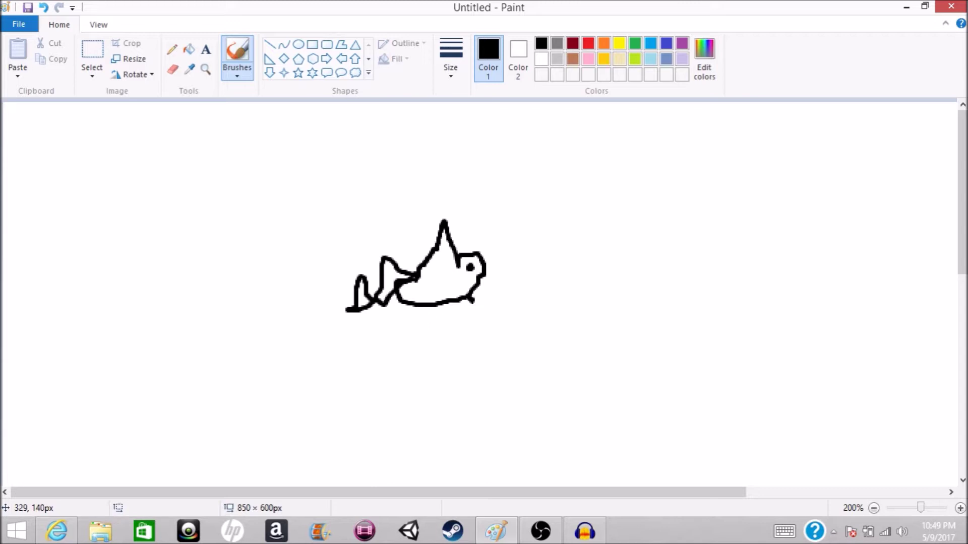
mouse_move(473, 303)
mouse_down()
mouse_move(484, 308)
mouse_move(487, 298)
mouse_move(474, 292)
mouse_up()
drag(479, 286, 485, 286)
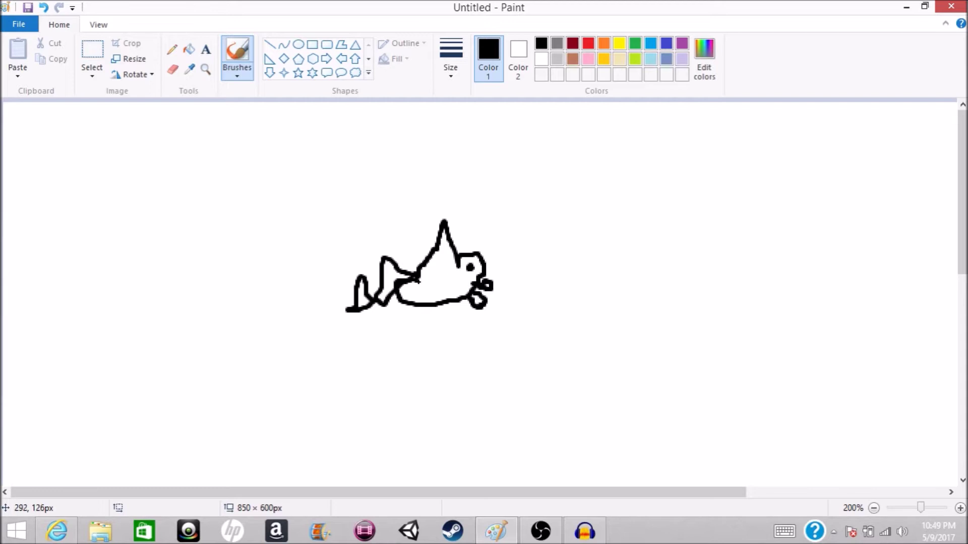
drag(402, 304, 394, 325)
Add a black text box above the fish containing "zkm p[s, ;l".
click(188, 49)
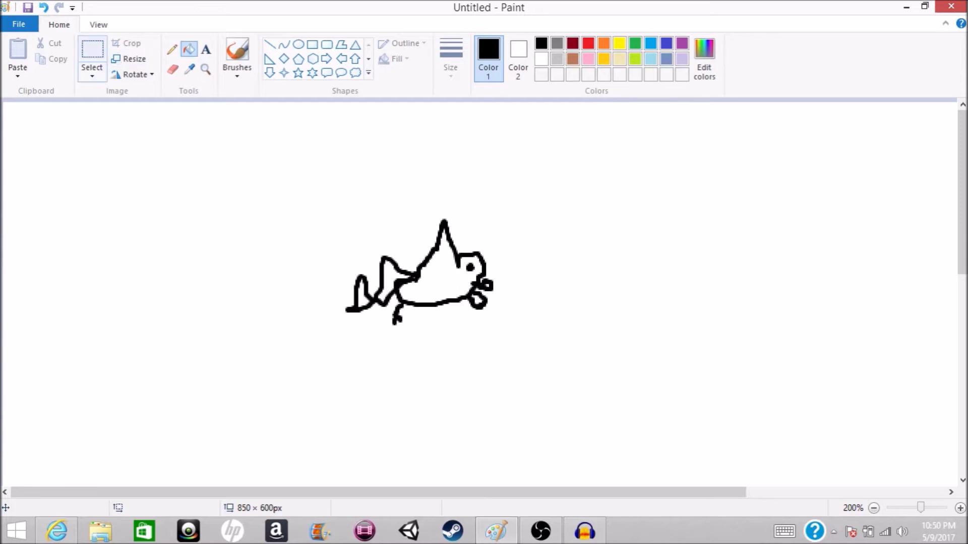
click(205, 49)
drag(108, 156, 365, 240)
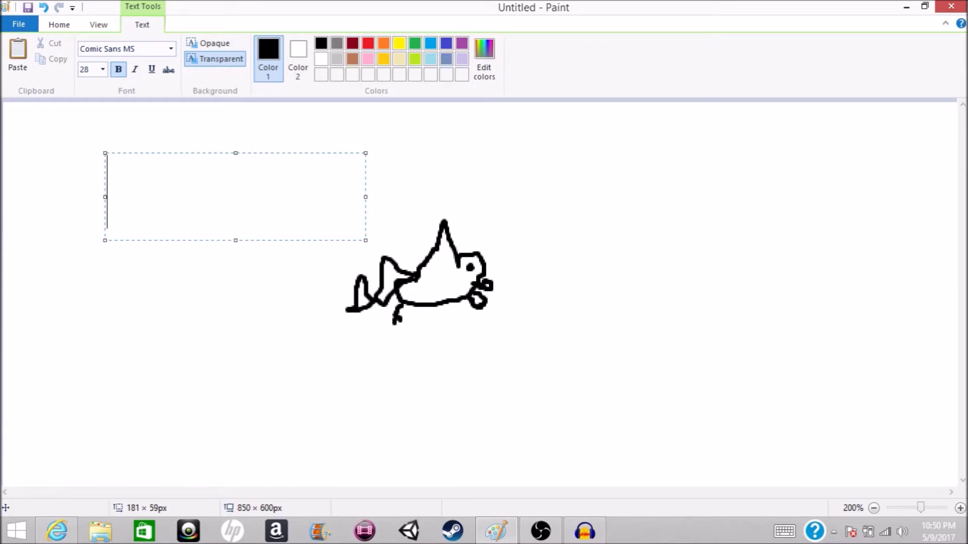
text(Zkm p[s, ;l/)
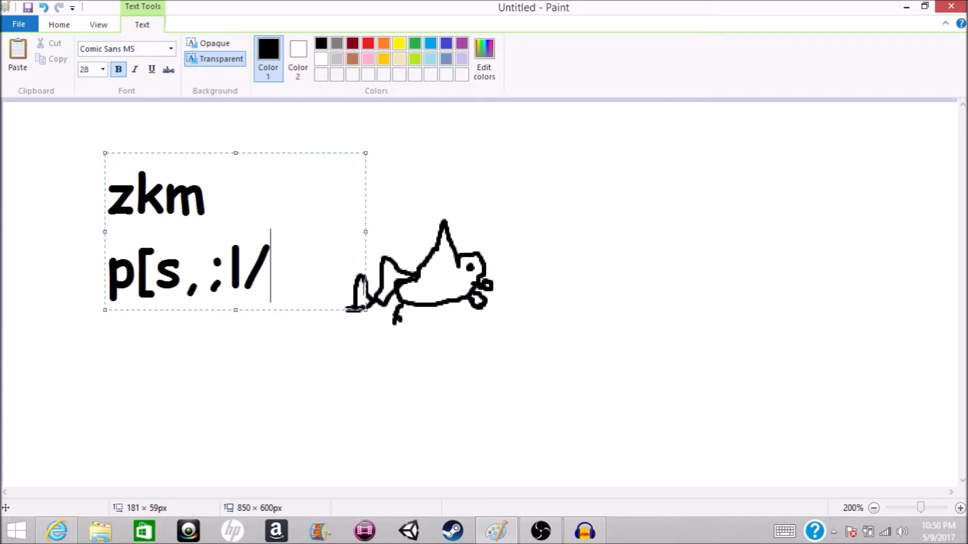
key(BackSpace)
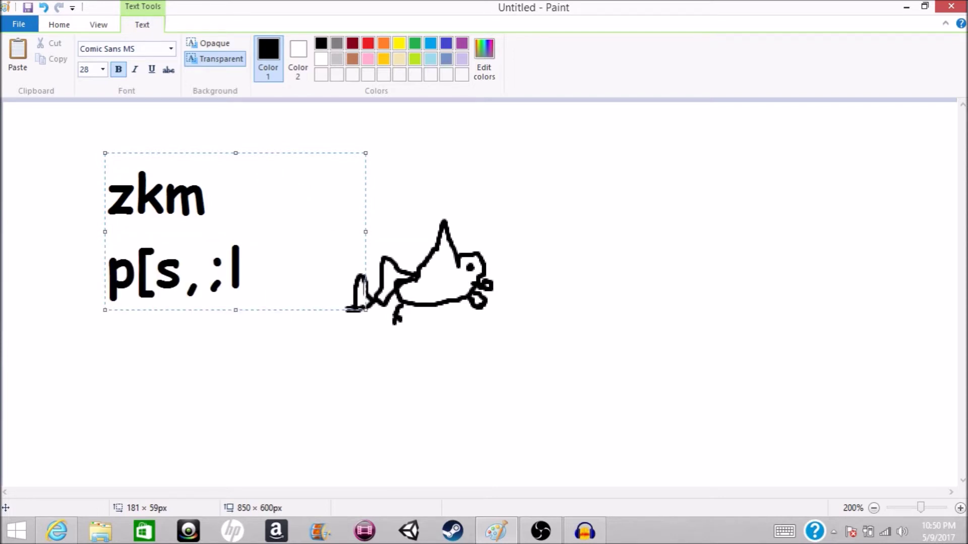
Remove the punctuation and spaces from the fish's label so it reads "zkmpsl".
key(Left)
key(BackSpace)
key(BackSpace)
key(BackSpace)
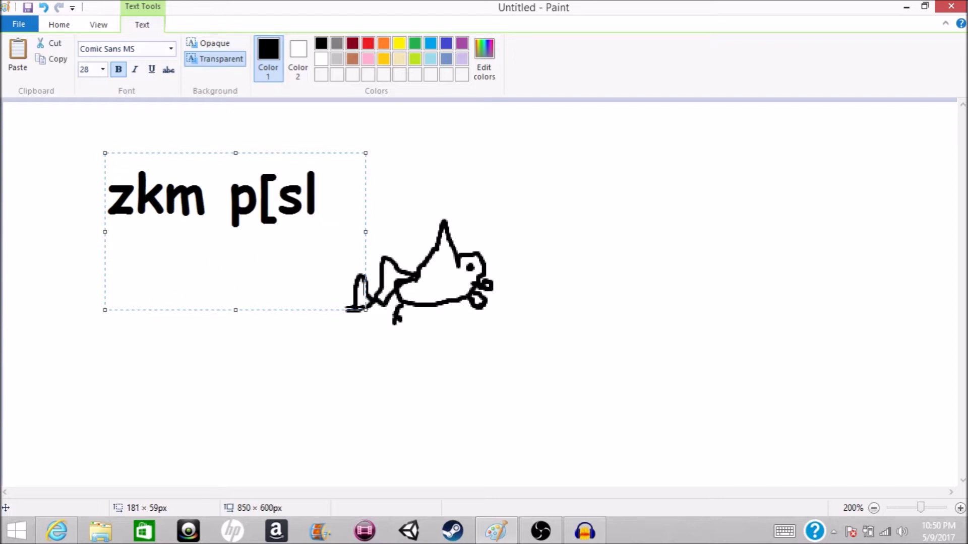
click(258, 194)
key(BackSpace)
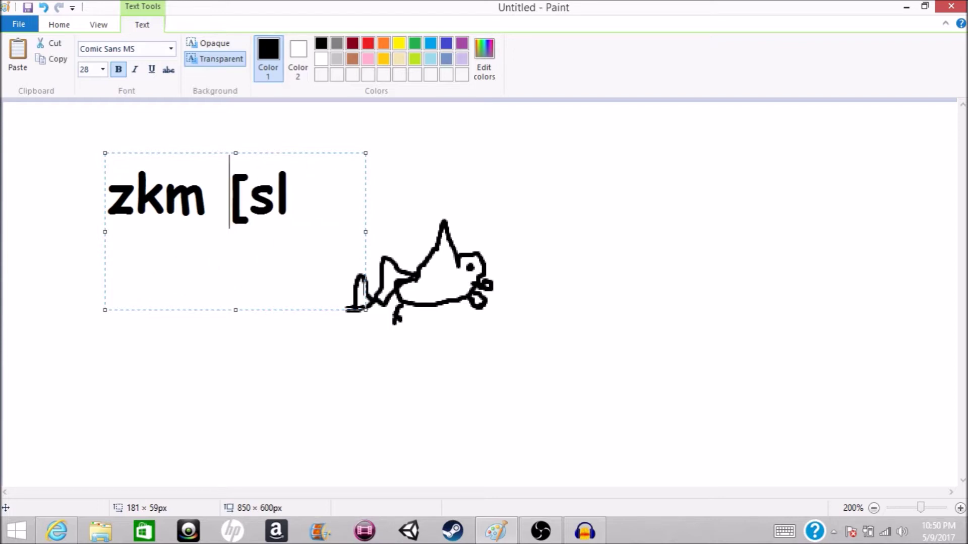
text(p)
key(Right)
key(BackSpace)
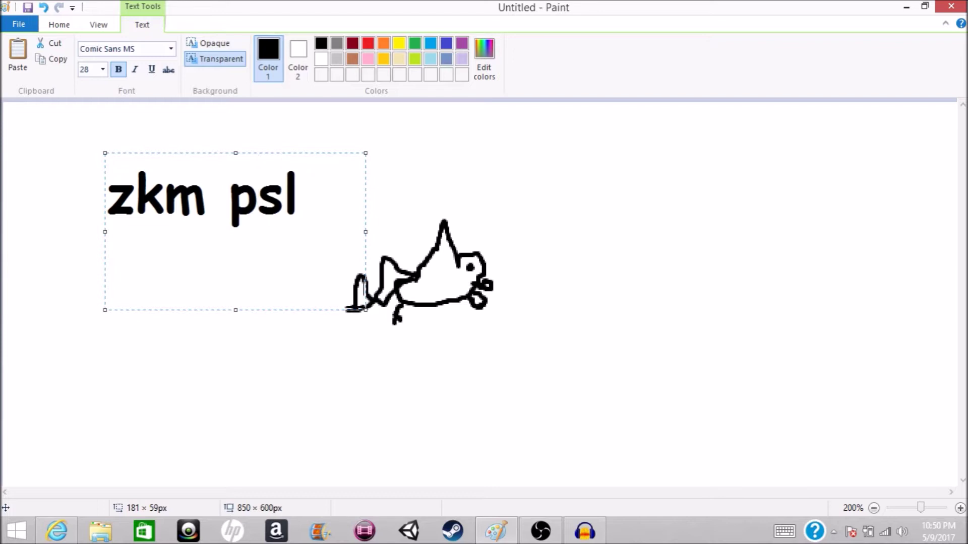
click(230, 194)
key(BackSpace)
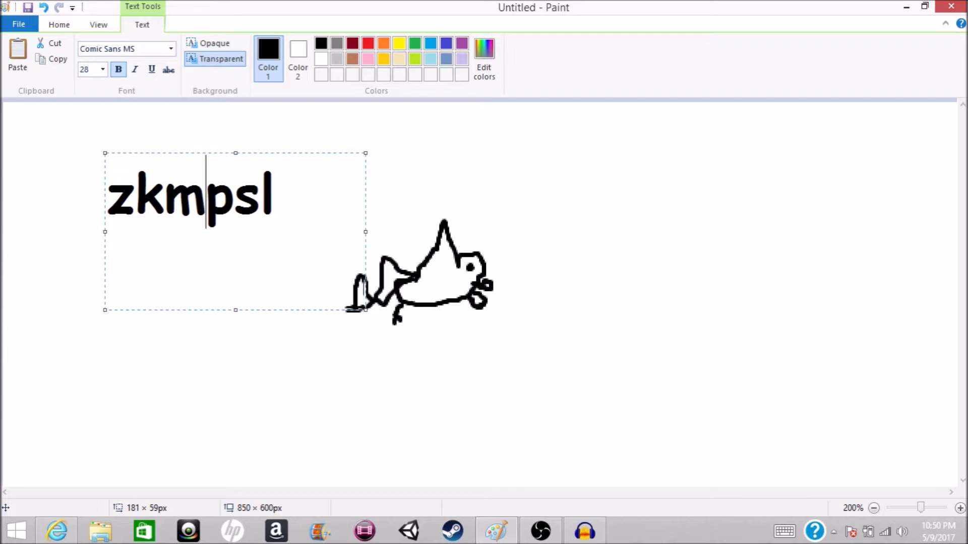
Insert vowels into the label to make it "zakmepasl", and widen the text box to keep it on one line.
click(136, 194)
text(a)
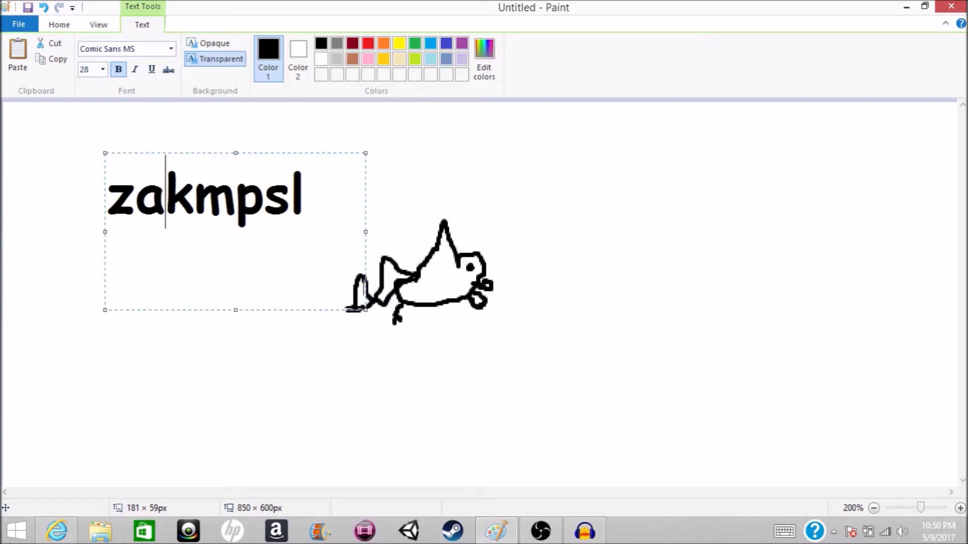
click(236, 194)
text(e)
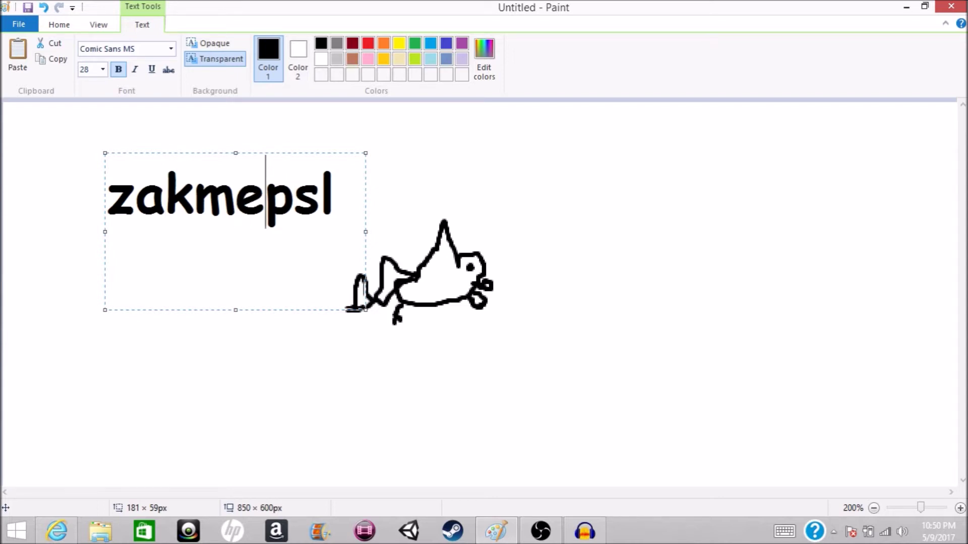
click(292, 194)
text(a)
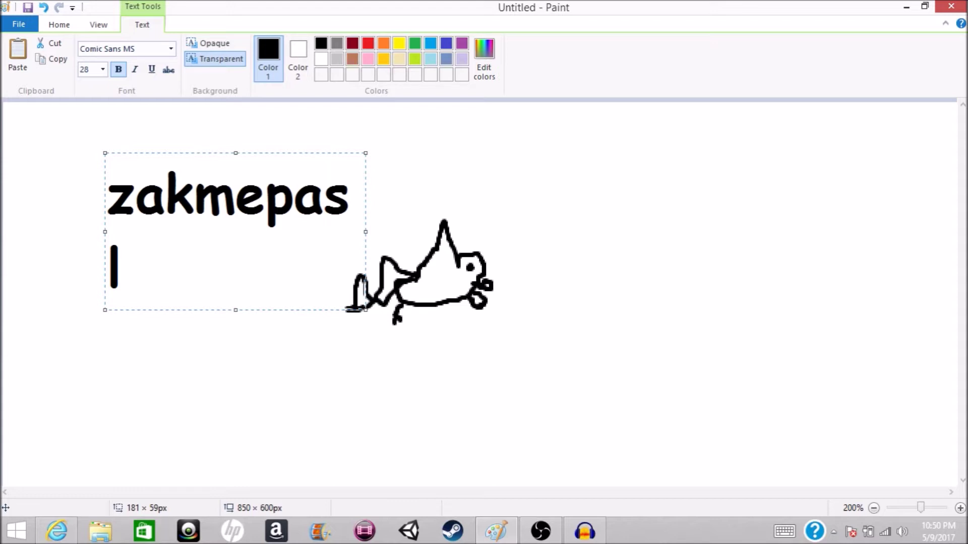
drag(366, 231, 369, 231)
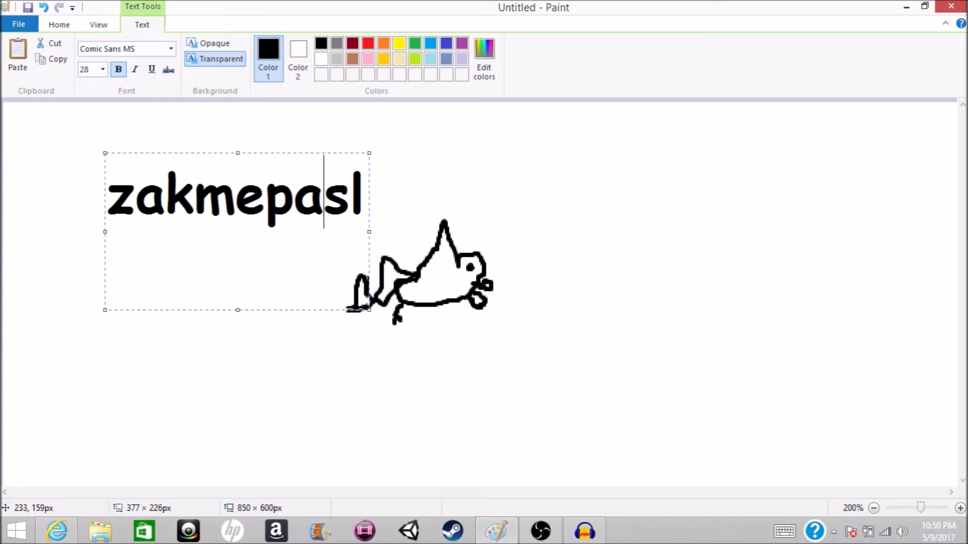
key(End)
key(Return)
text(a)
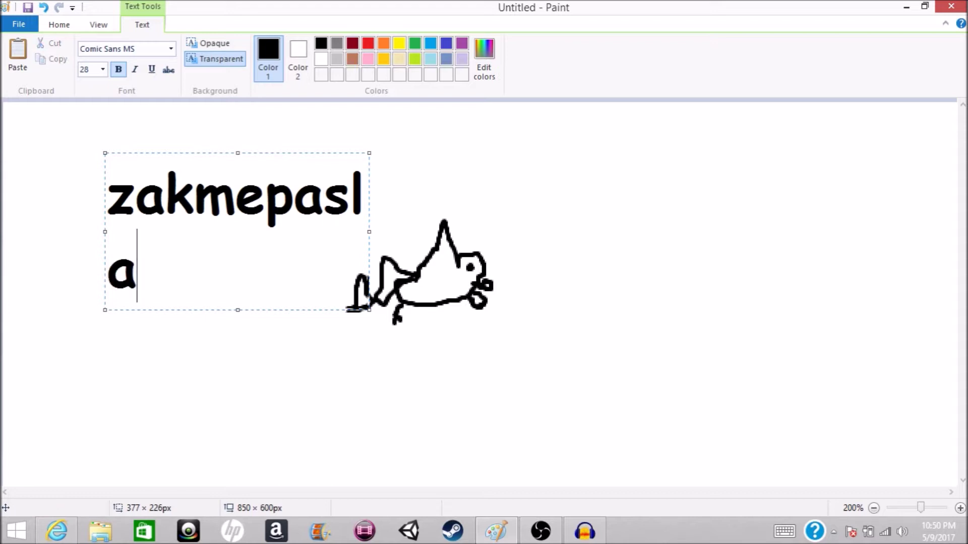
key(BackSpace)
key(BackSpace)
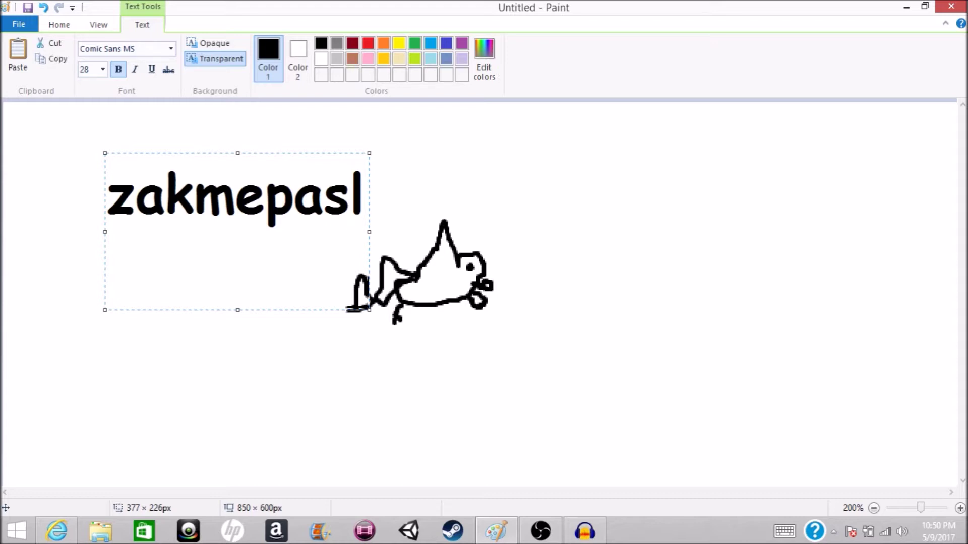
Insert an "a" before the final "l" to make "zakmepasal", widen the box to fit one line and finish the text.
key(Return)
text(al)
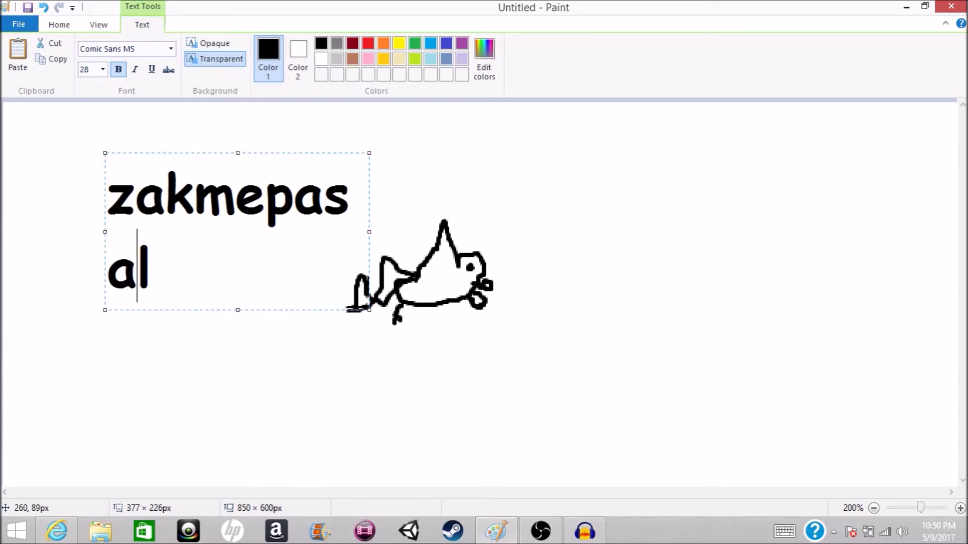
key(Left)
key(BackSpace)
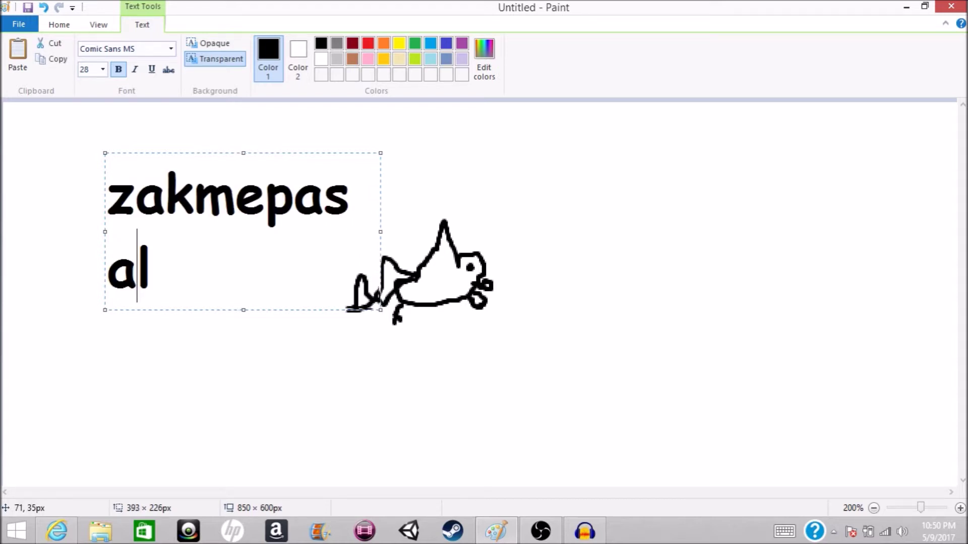
key(Right)
key(Return)
key(BackSpace)
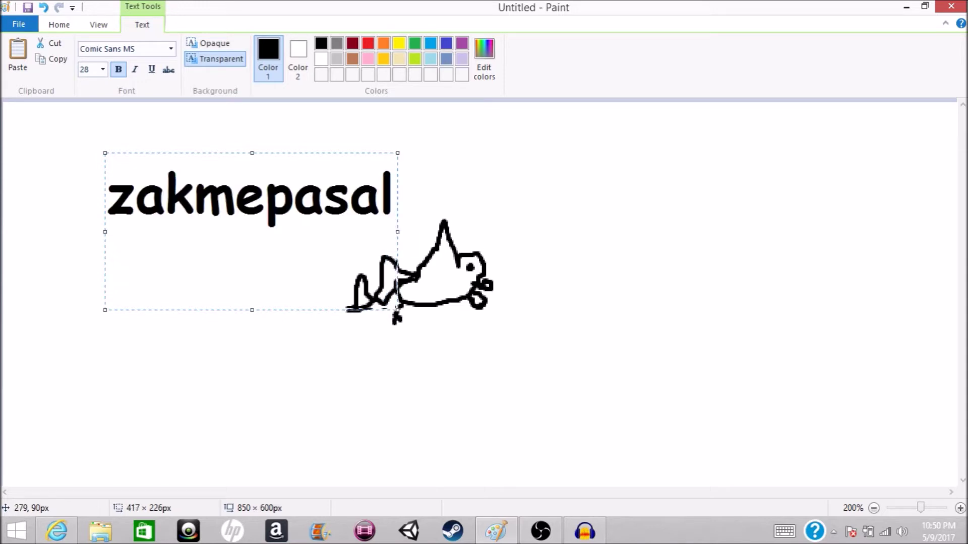
key(Escape)
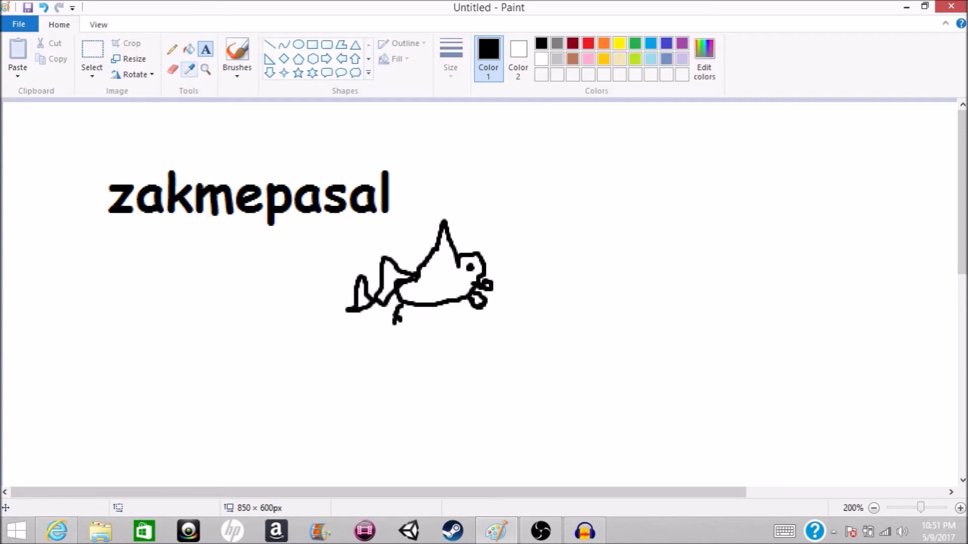
Recolour the fish's connected body, tail and lip outline red.
click(189, 49)
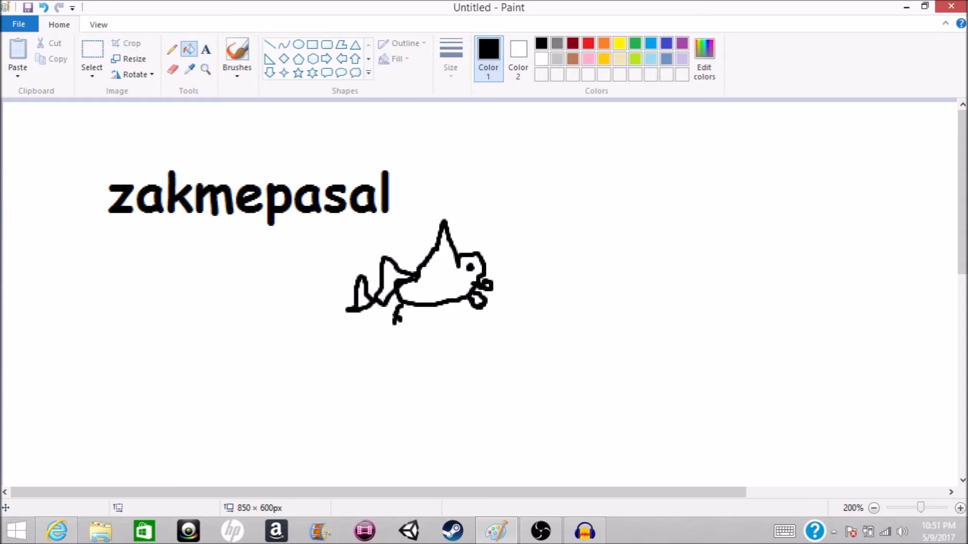
click(587, 44)
click(485, 285)
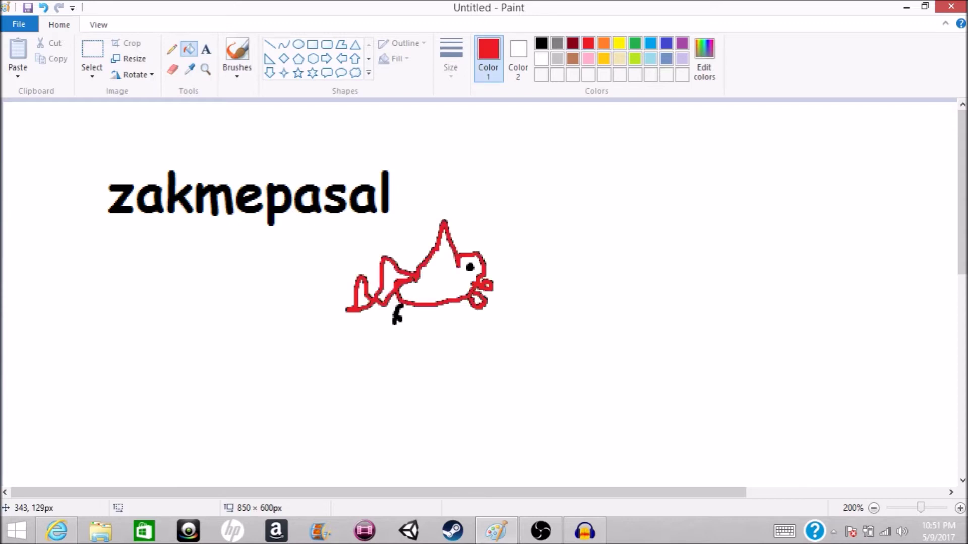
Recolour the fish's connected outline black and fill the inside of its lower lip red.
click(541, 44)
click(449, 242)
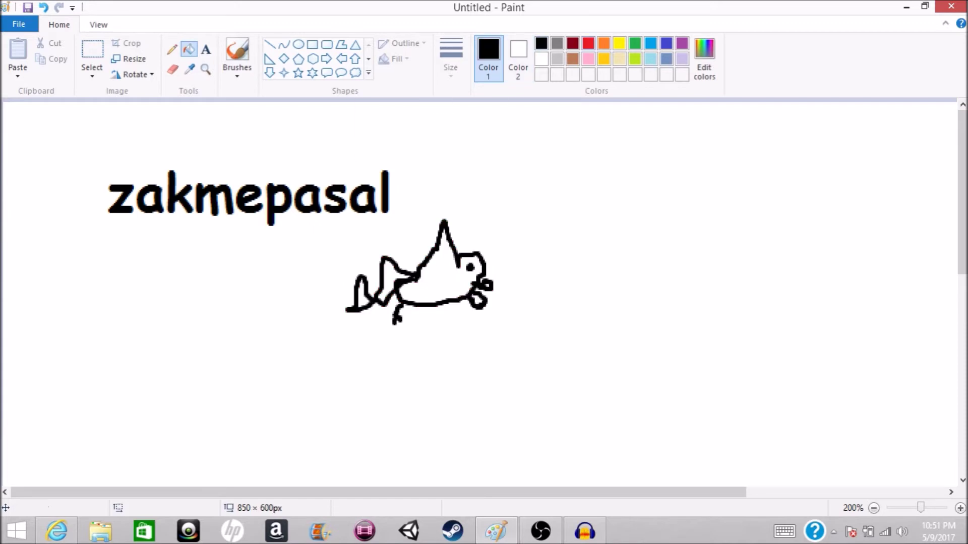
click(588, 44)
click(477, 300)
click(488, 287)
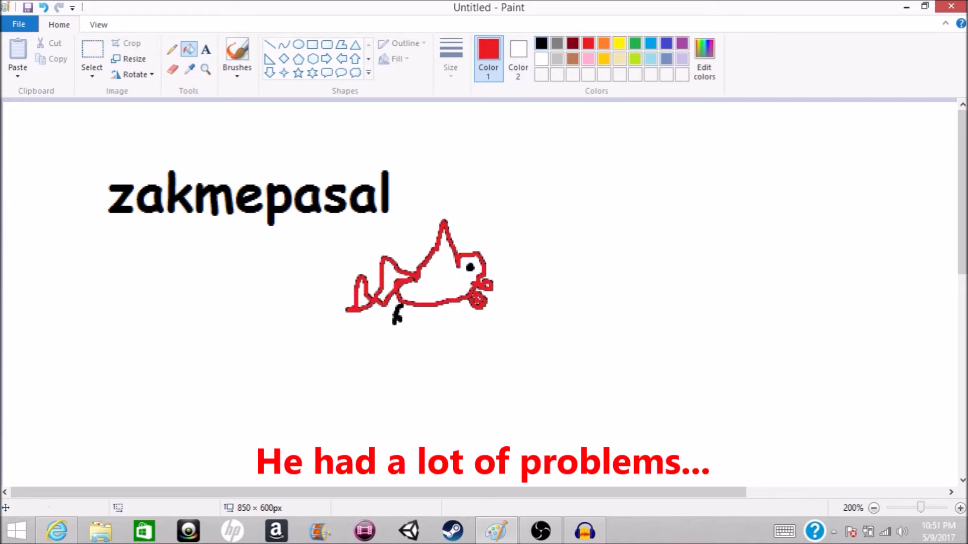
click(540, 43)
click(441, 303)
click(960, 507)
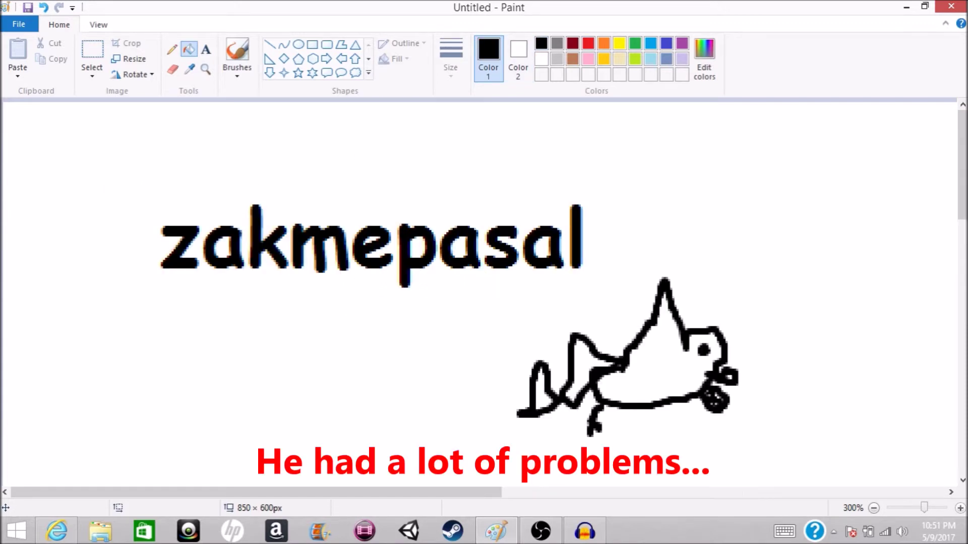
key(ctrl+z)
key(ctrl+z)
click(588, 44)
click(630, 403)
click(541, 44)
key(ctrl+z)
click(873, 508)
click(59, 7)
click(44, 7)
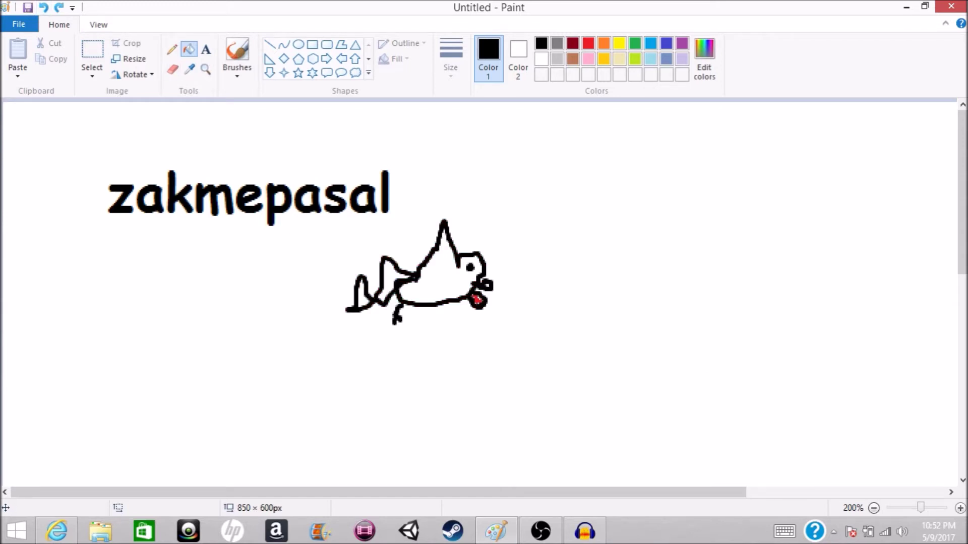
Fill the fish's body green and both sections of its tail lime.
click(635, 43)
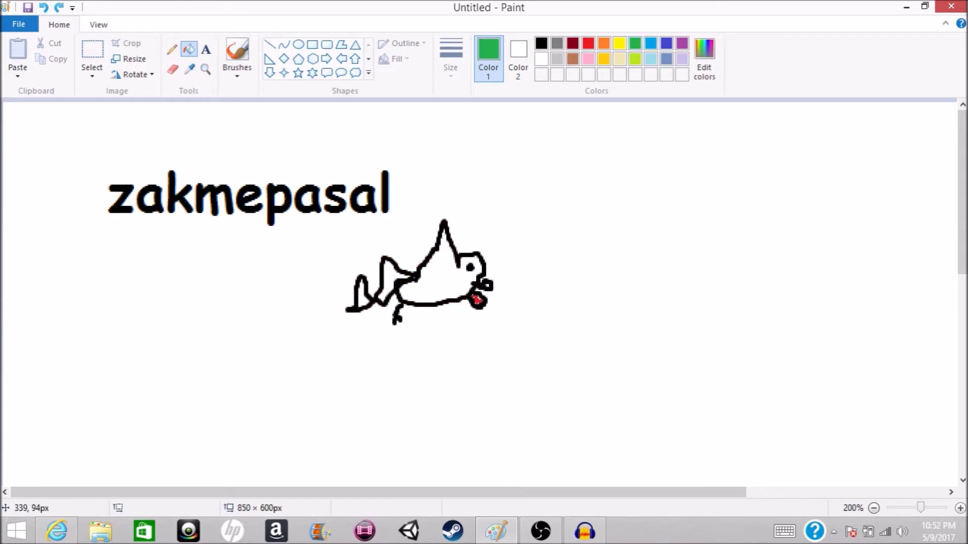
click(434, 283)
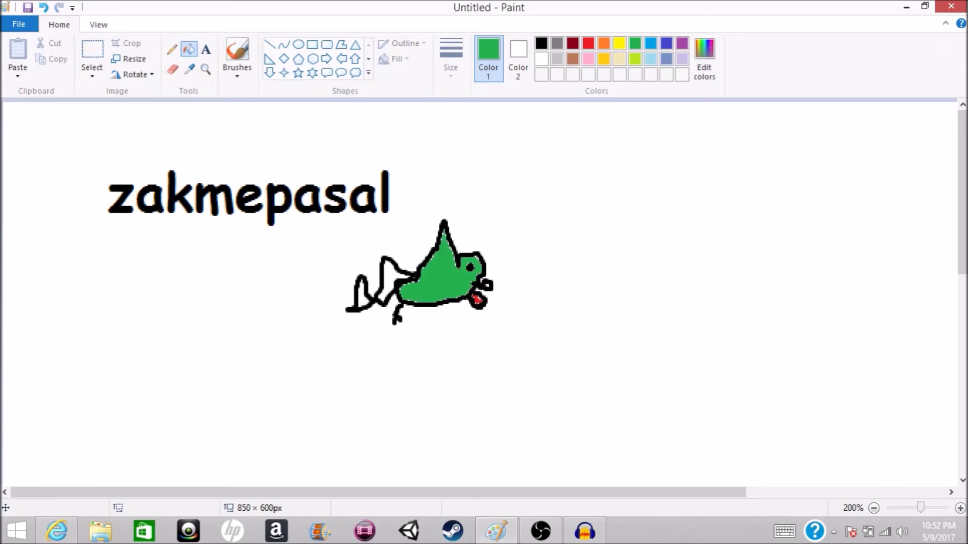
click(635, 59)
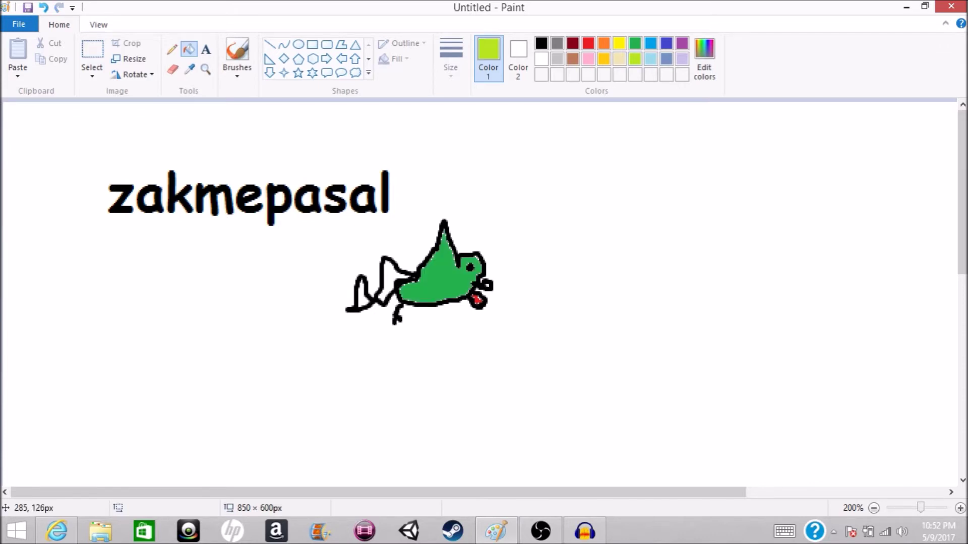
click(384, 273)
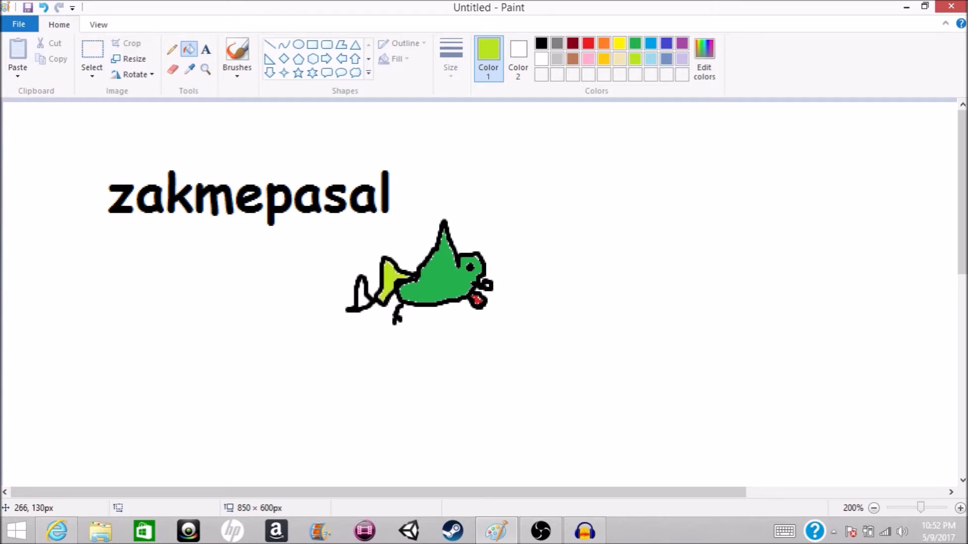
click(363, 295)
click(205, 49)
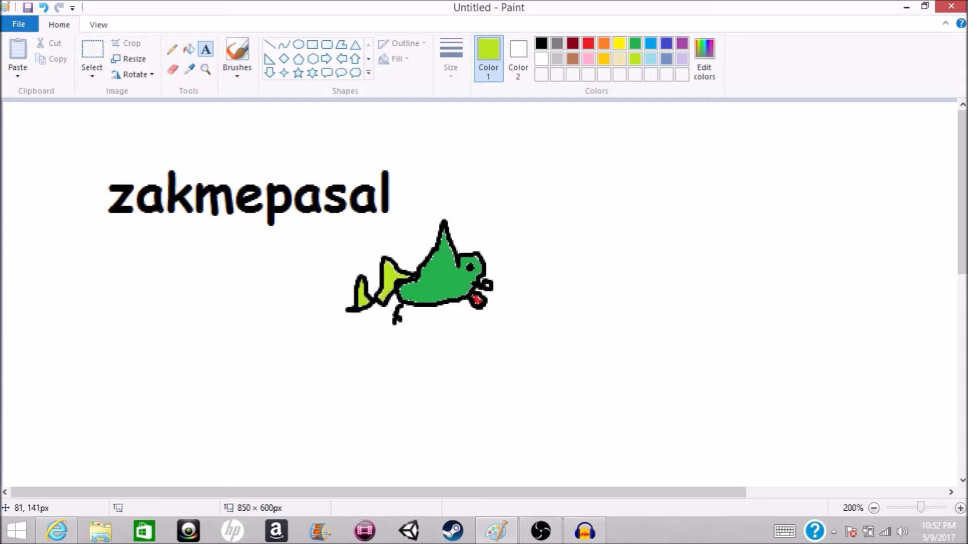
drag(116, 300, 287, 360)
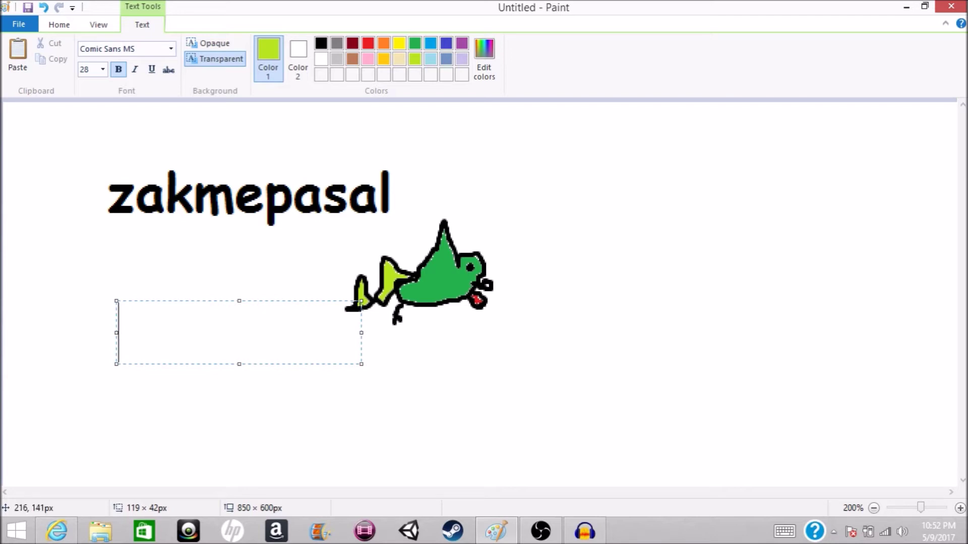
text(P)
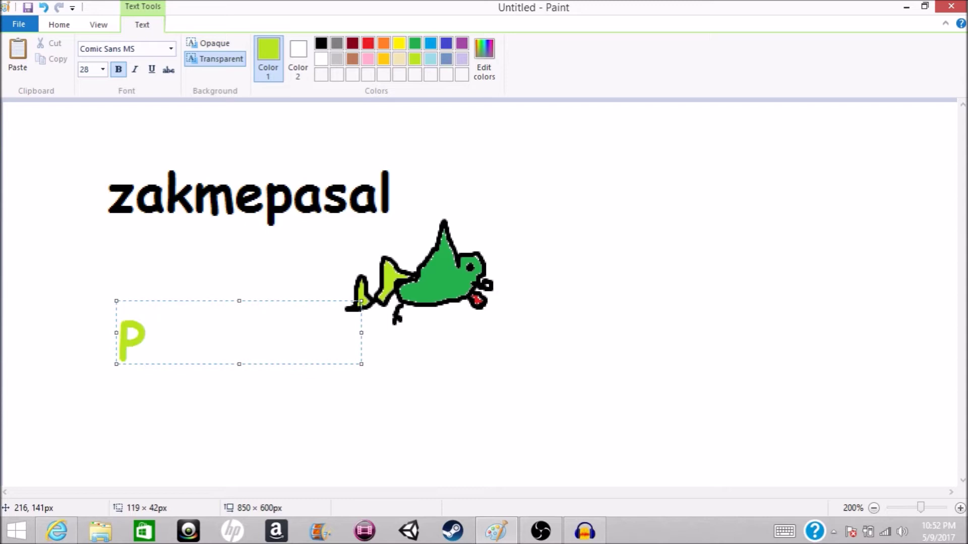
text(sy)
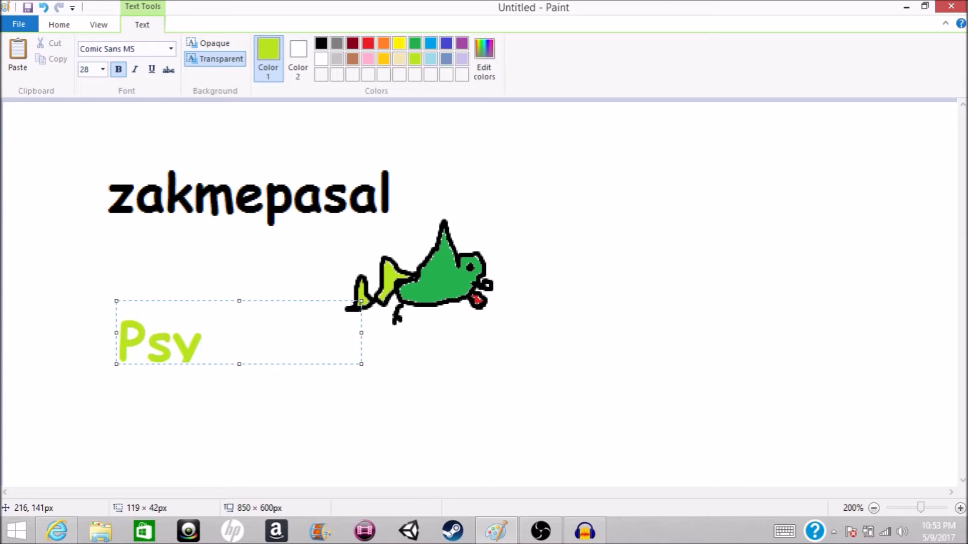
text(/)
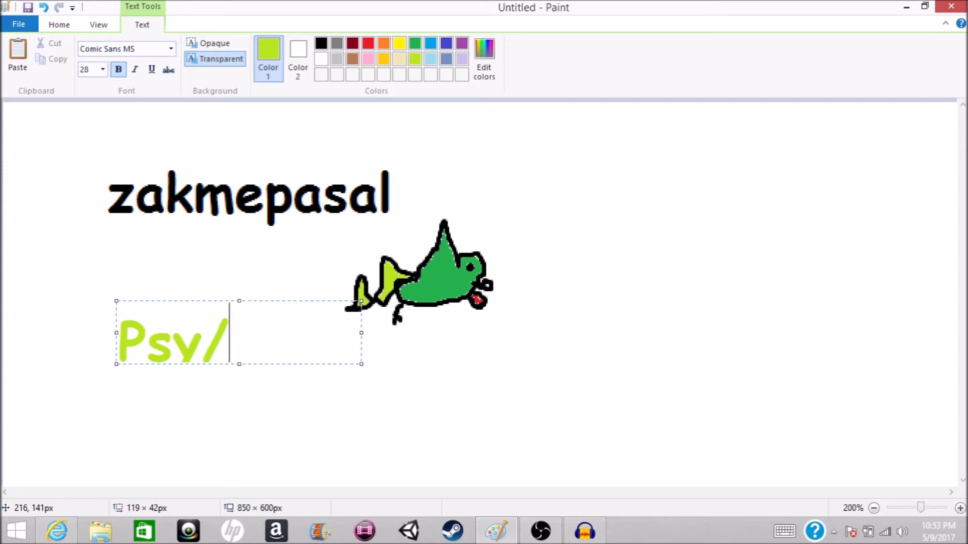
key(ctrl+g)
text(r)
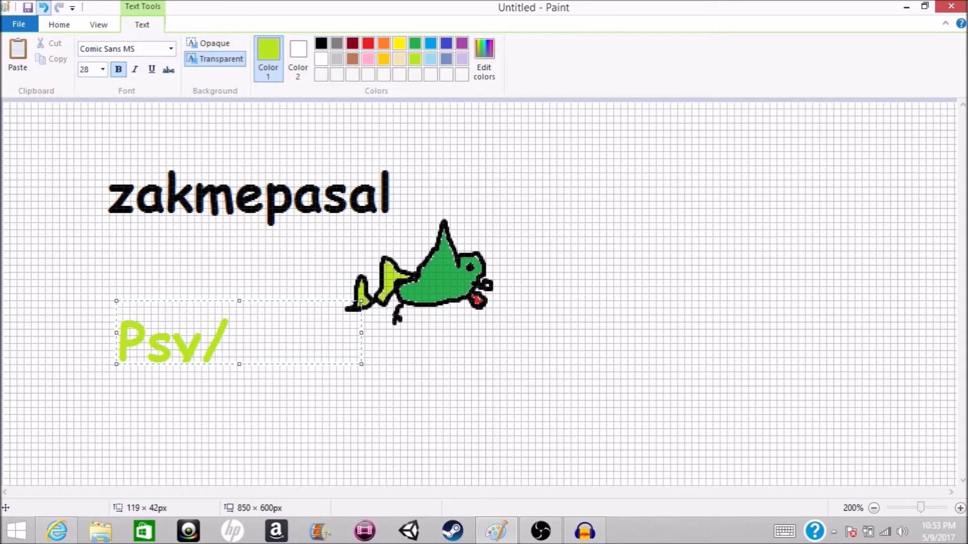
key(ctrl+z)
key(ctrl+a)
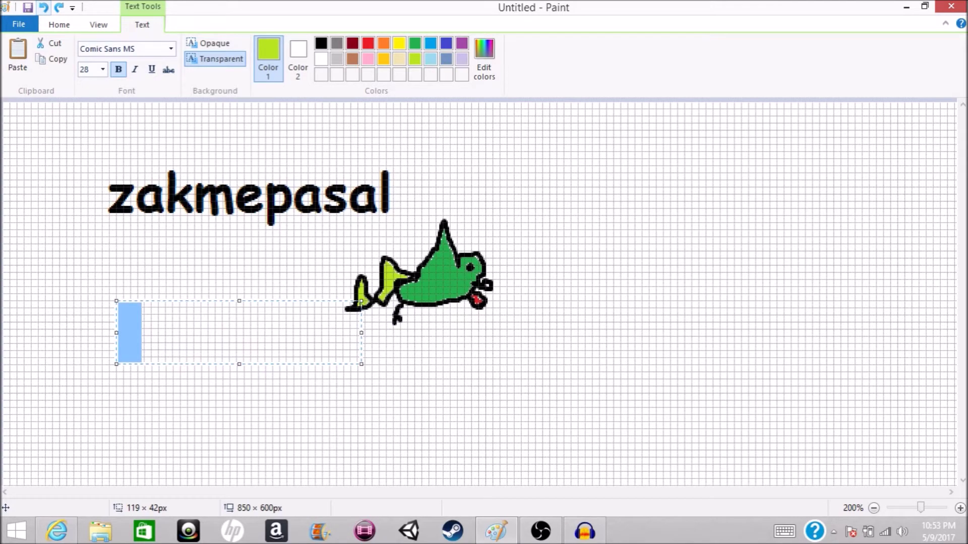
drag(245, 382, 491, 194)
click(125, 270)
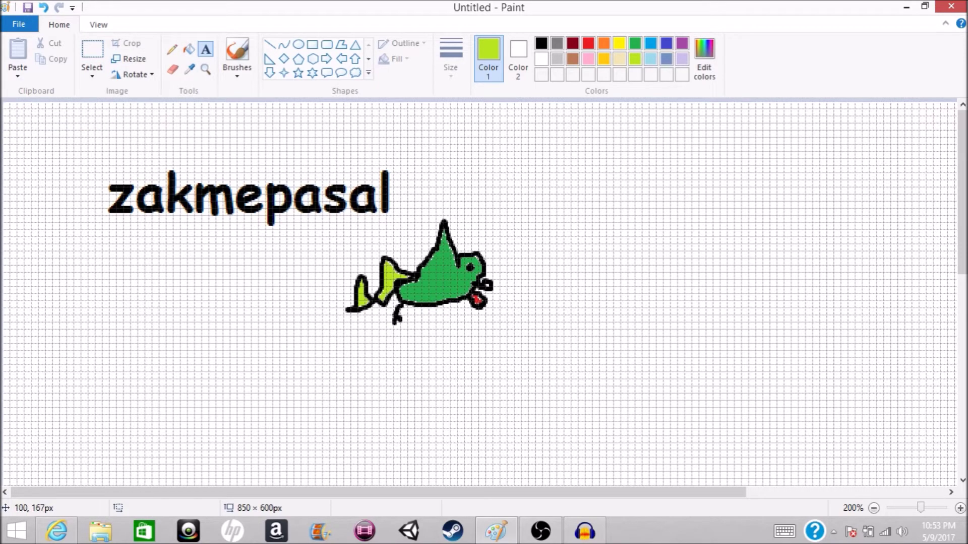
Add a lime "Psy/Grass" text label below the fish's name, widening the box to fit one line and shifting it left.
drag(116, 391, 360, 323)
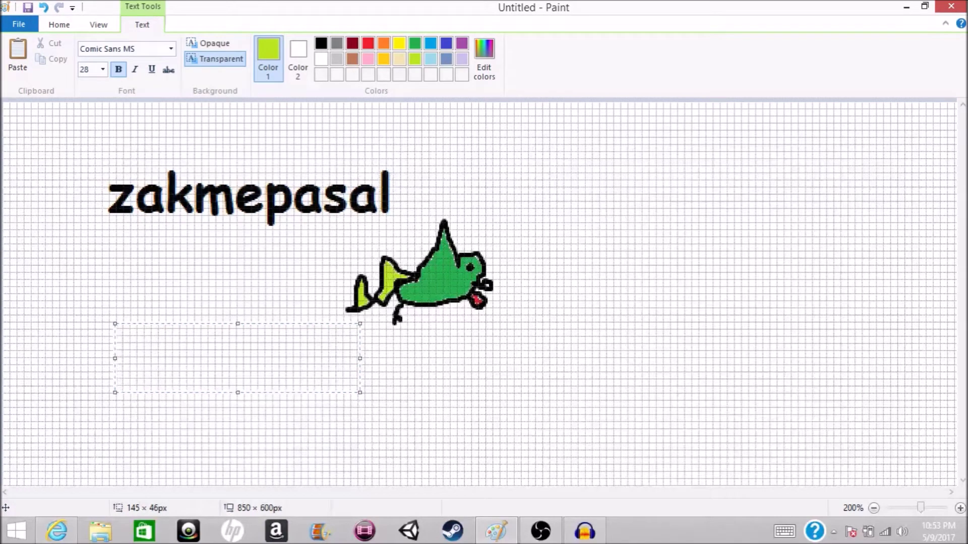
text(Ps)
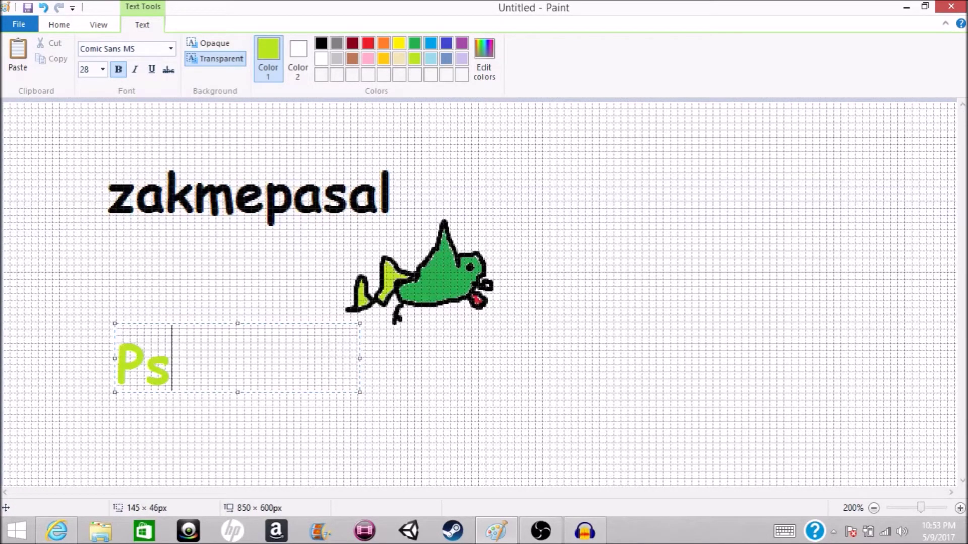
text(y/)
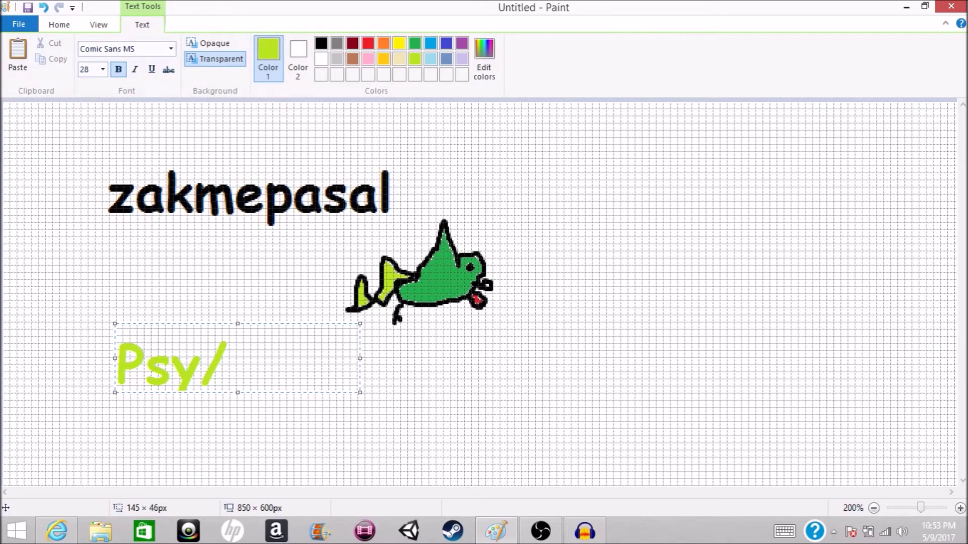
text(Grass)
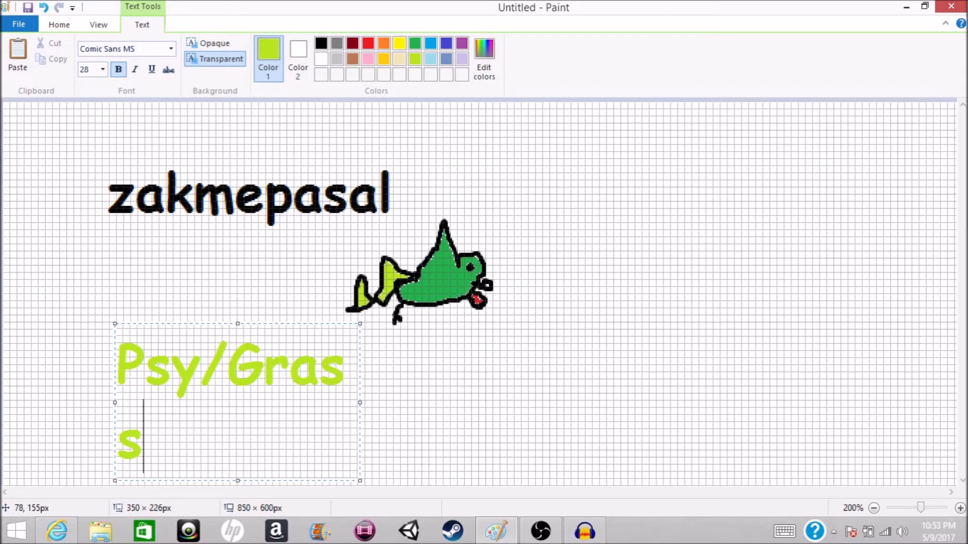
drag(115, 402, 81, 403)
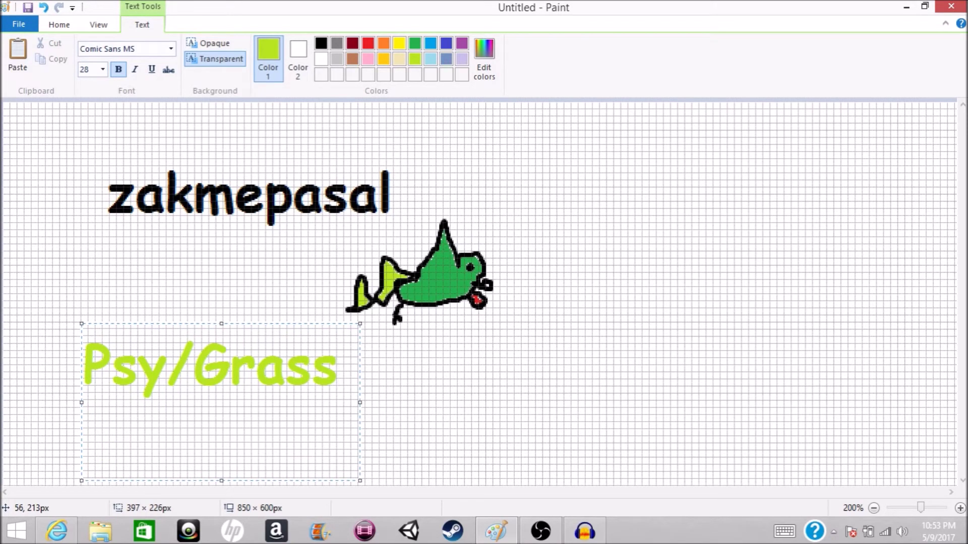
drag(81, 363, 70, 364)
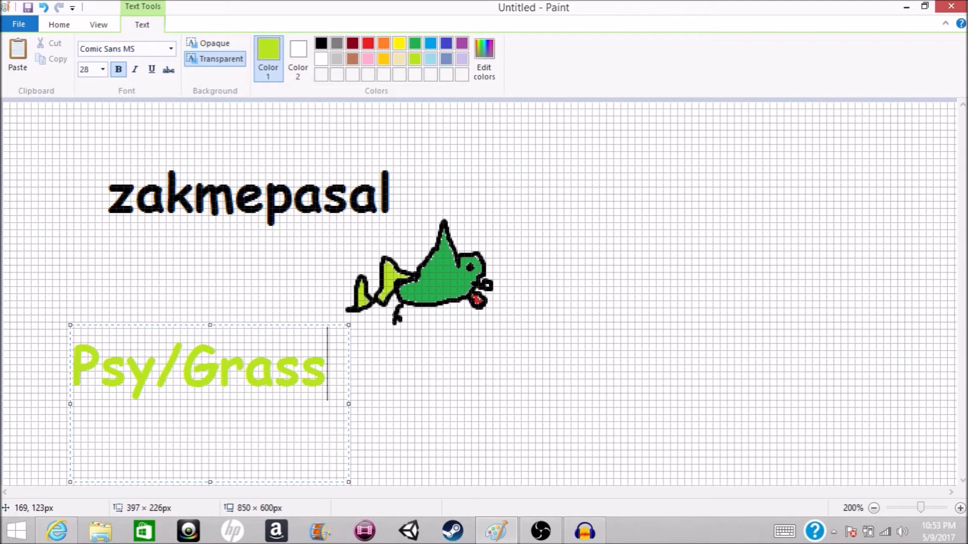
click(243, 277)
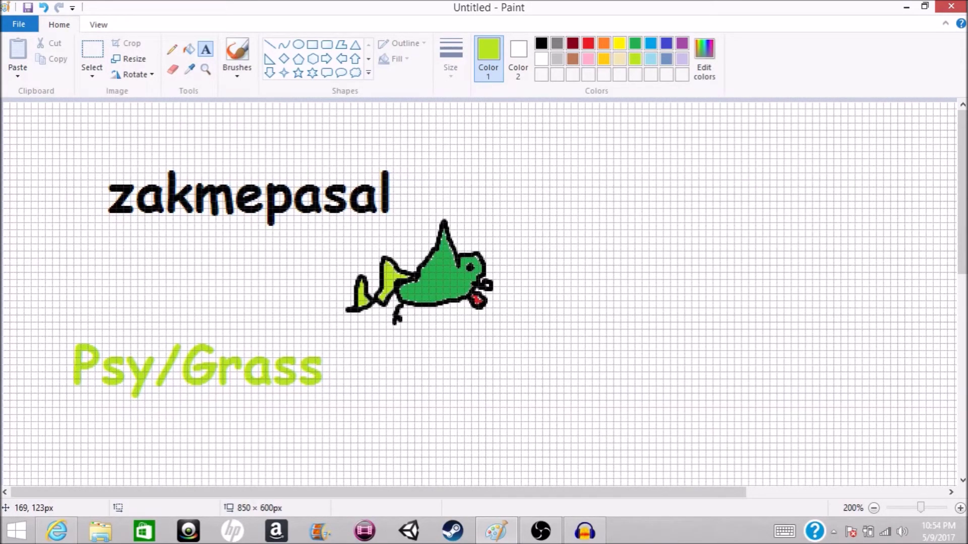
Save the drawing as zakmepasal.png in the Pictures folder.
click(28, 8)
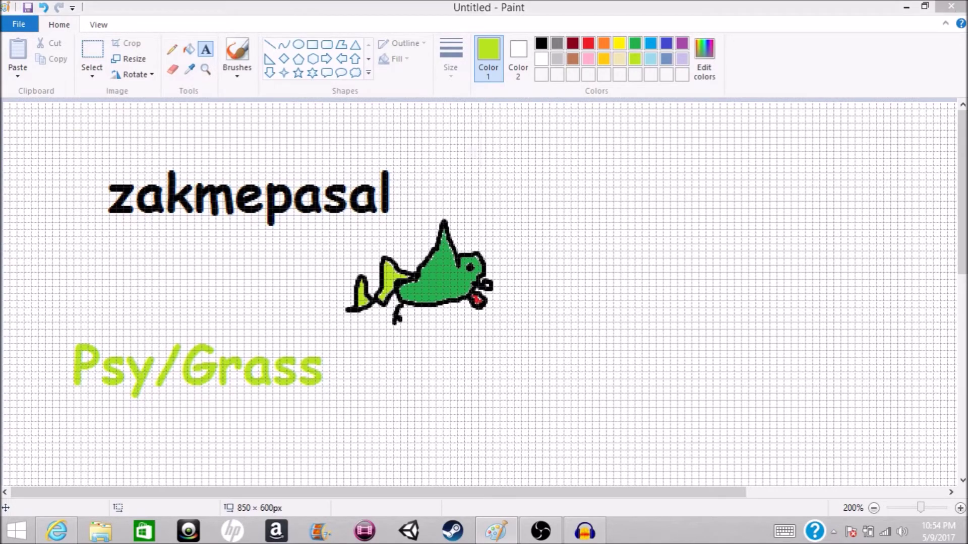
click(127, 267)
key(BackSpace)
key(BackSpace)
key(BackSpace)
key(BackSpace)
key(BackSpace)
key(BackSpace)
key(BackSpace)
key(BackSpace)
text(zakme)
text(pasal)
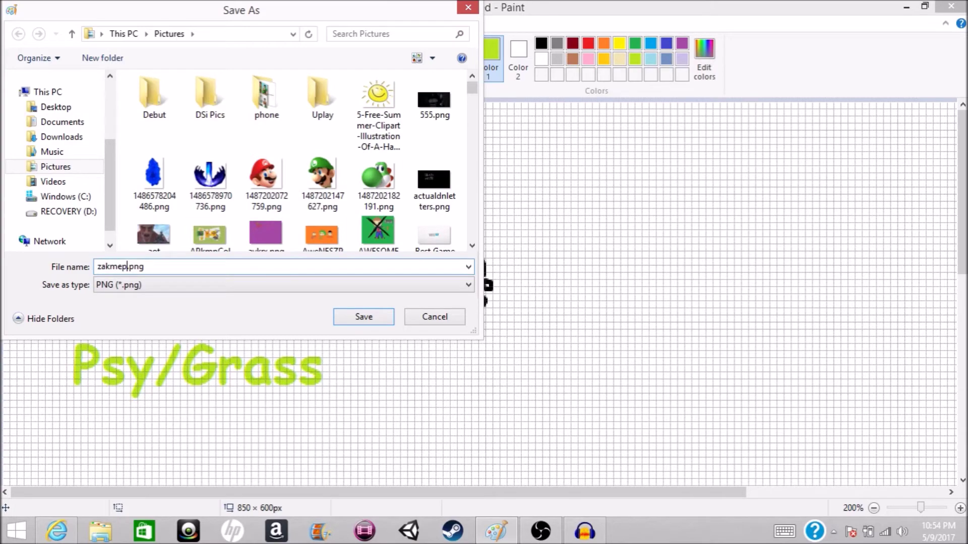
key(Return)
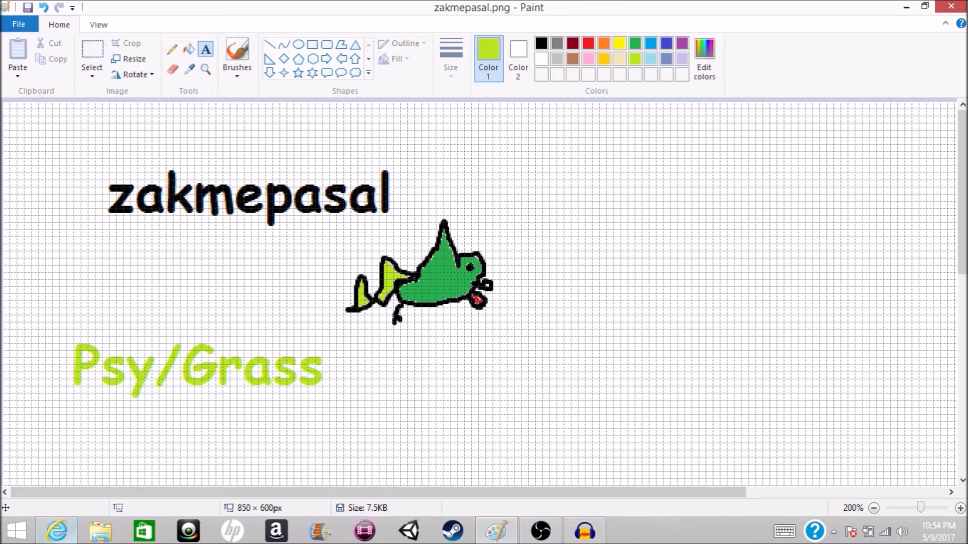
Switch to Windows Photo Viewer and look through the saved creature drawings from the Pictures folder.
click(57, 530)
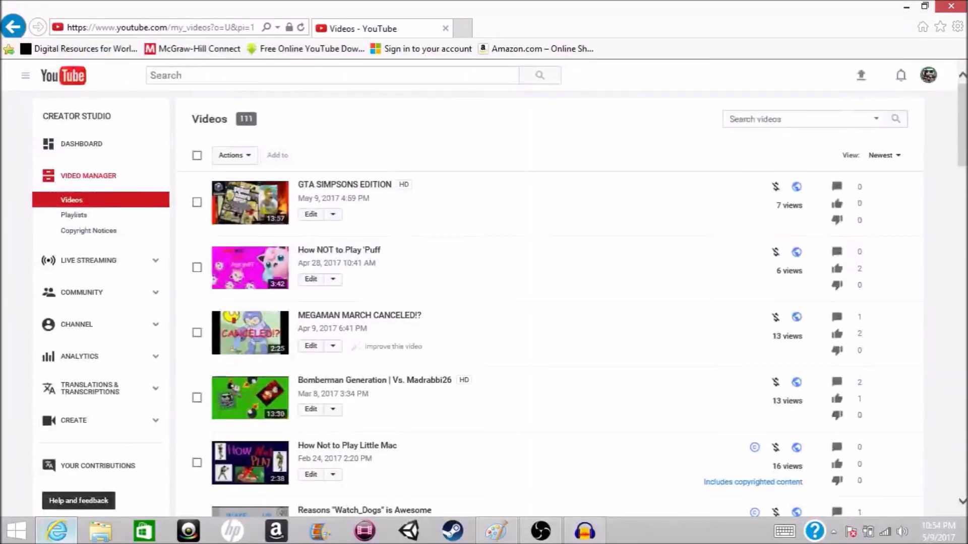
key(alt+Tab)
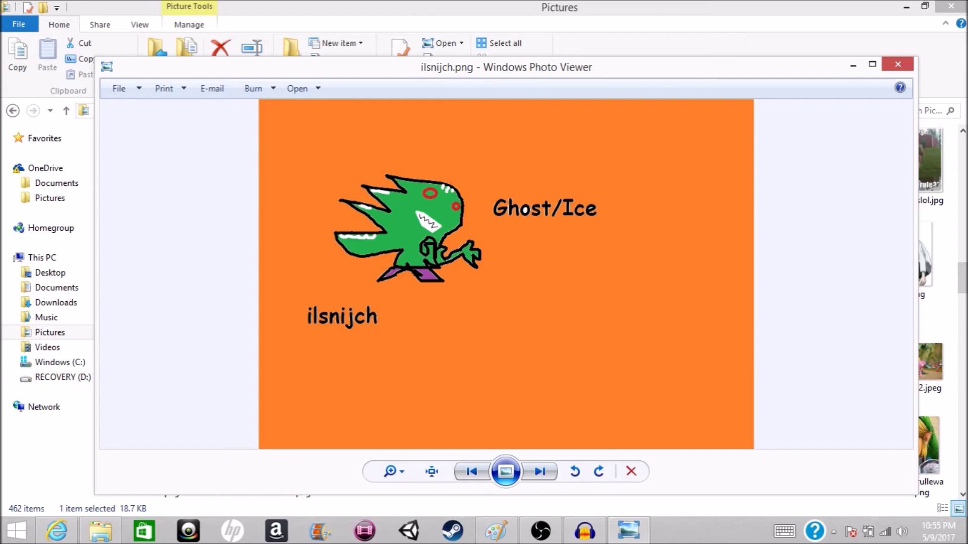
click(853, 65)
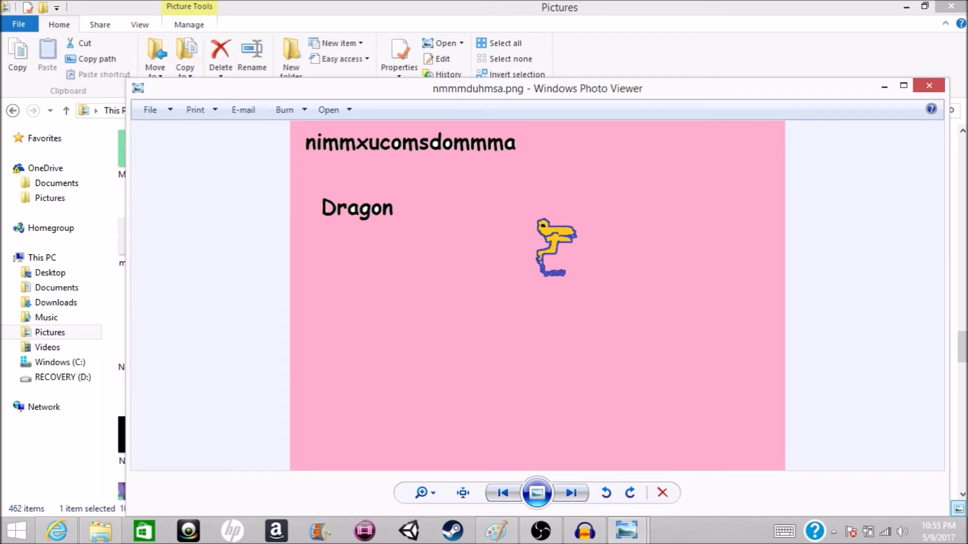
key(Right)
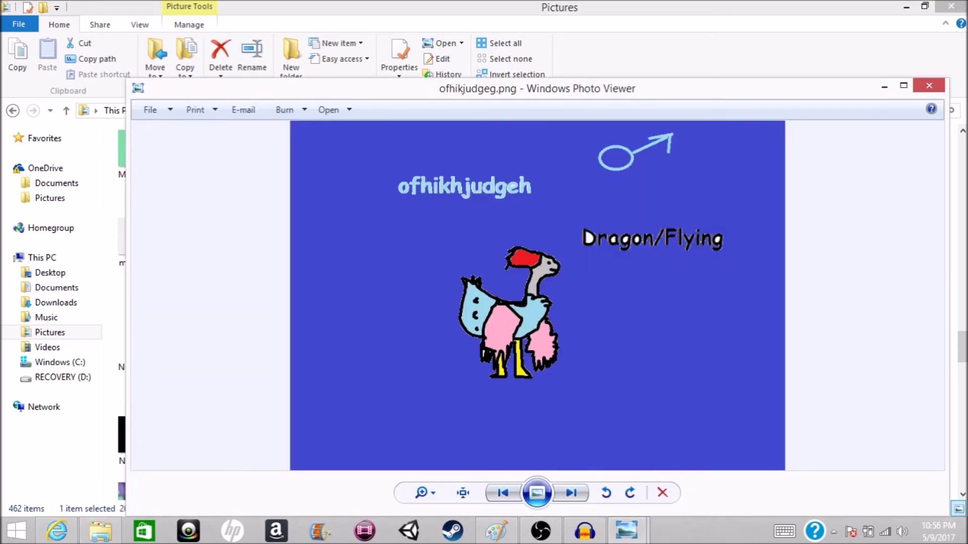